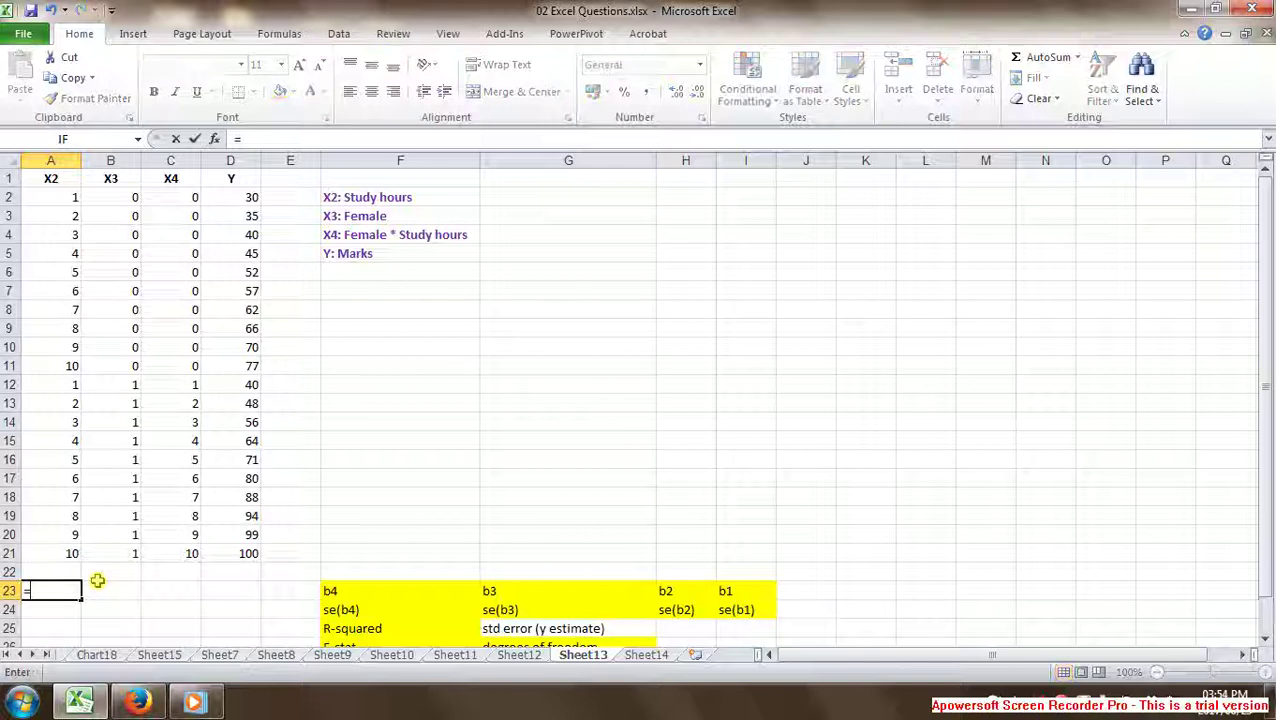
Step: Enter =LINEST(D2:D21,A2:C21,TRUE,TRUE) in cell A23 of Sheet13
{"action": "type", "text": "=linest("}
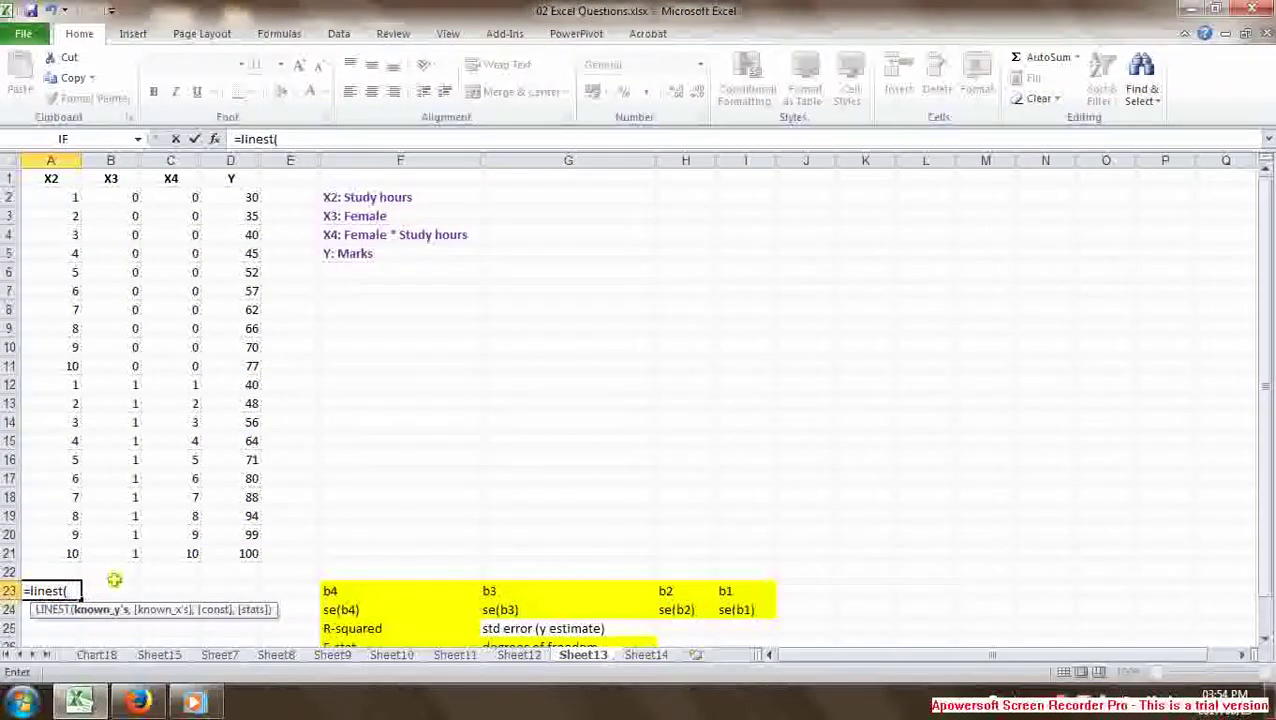
{"action": "left_click_drag", "start_coordinate": [225, 200], "coordinate": [233, 553]}
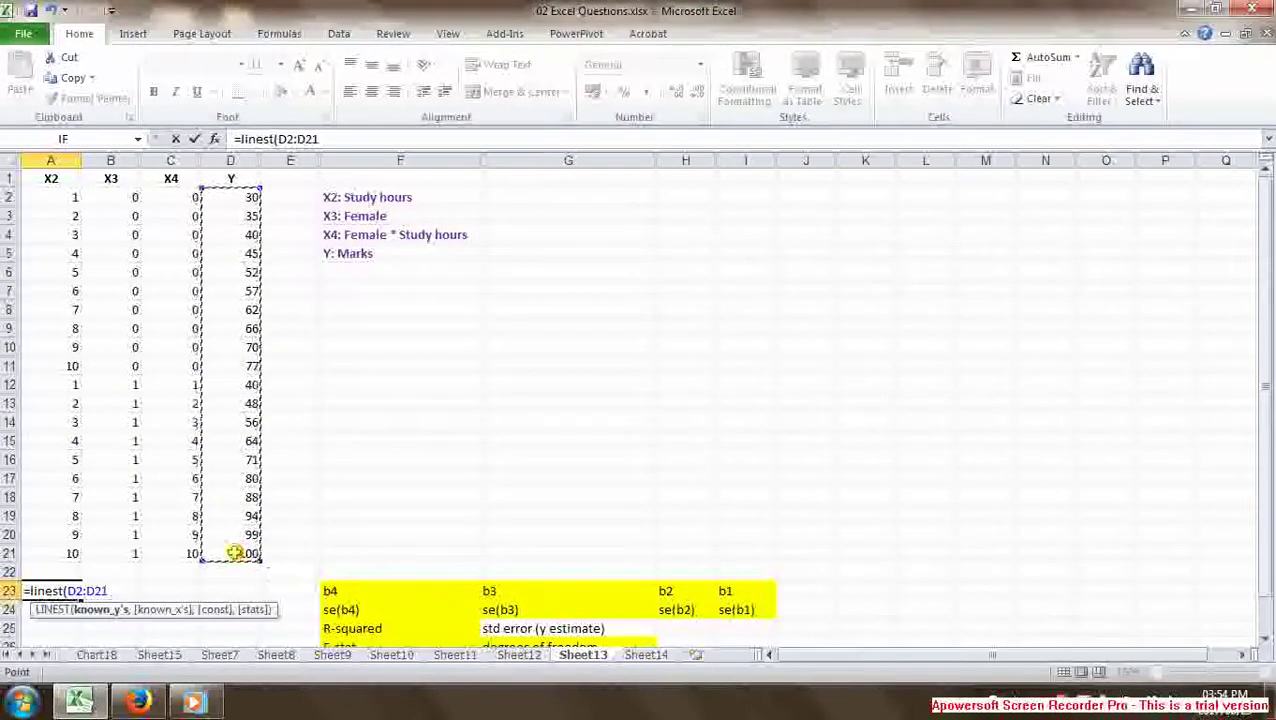
{"action": "type", "text": ","}
{"action": "left_click_drag", "start_coordinate": [45, 200], "coordinate": [159, 541]}
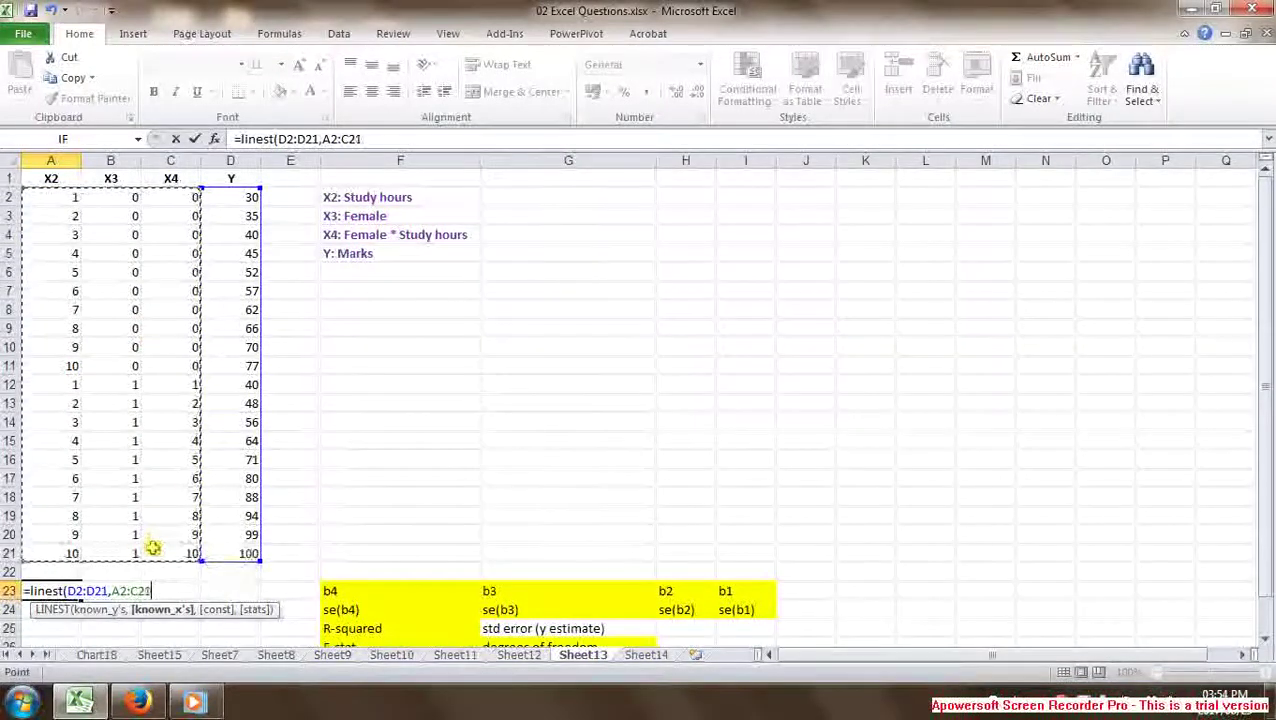
{"action": "type", "text": ",true,true"}
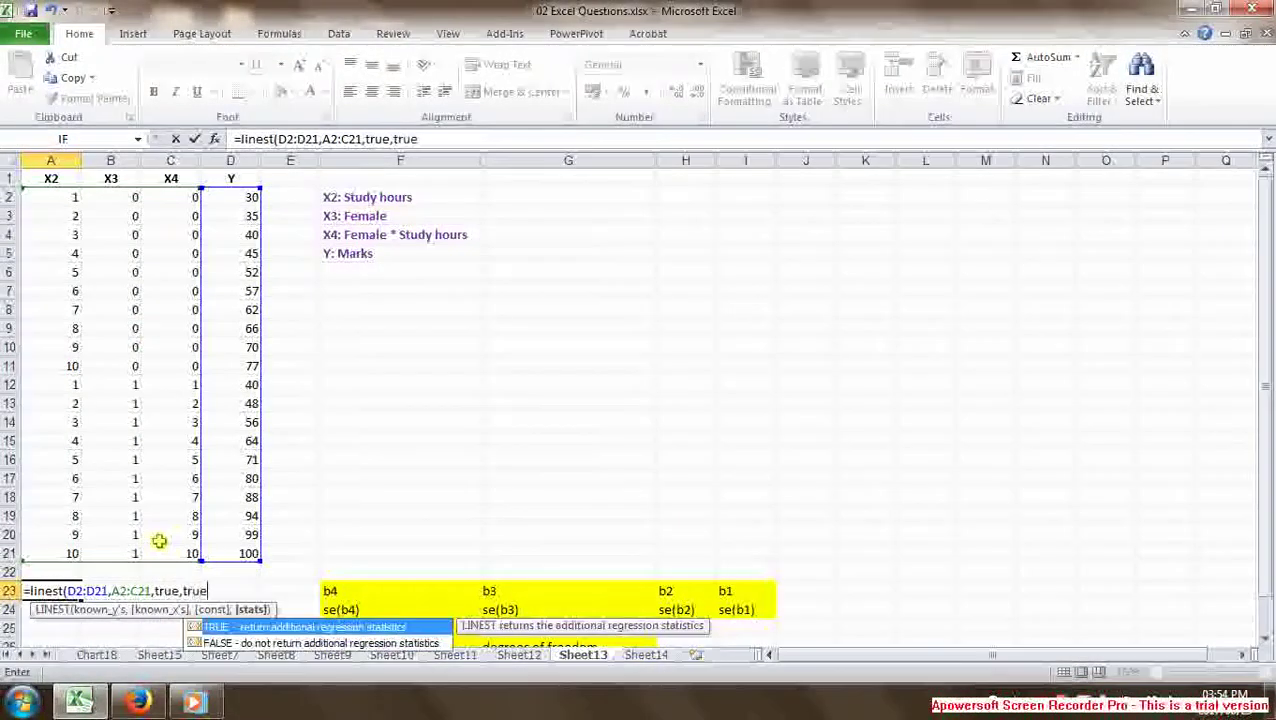
{"action": "type", "text": ")"}
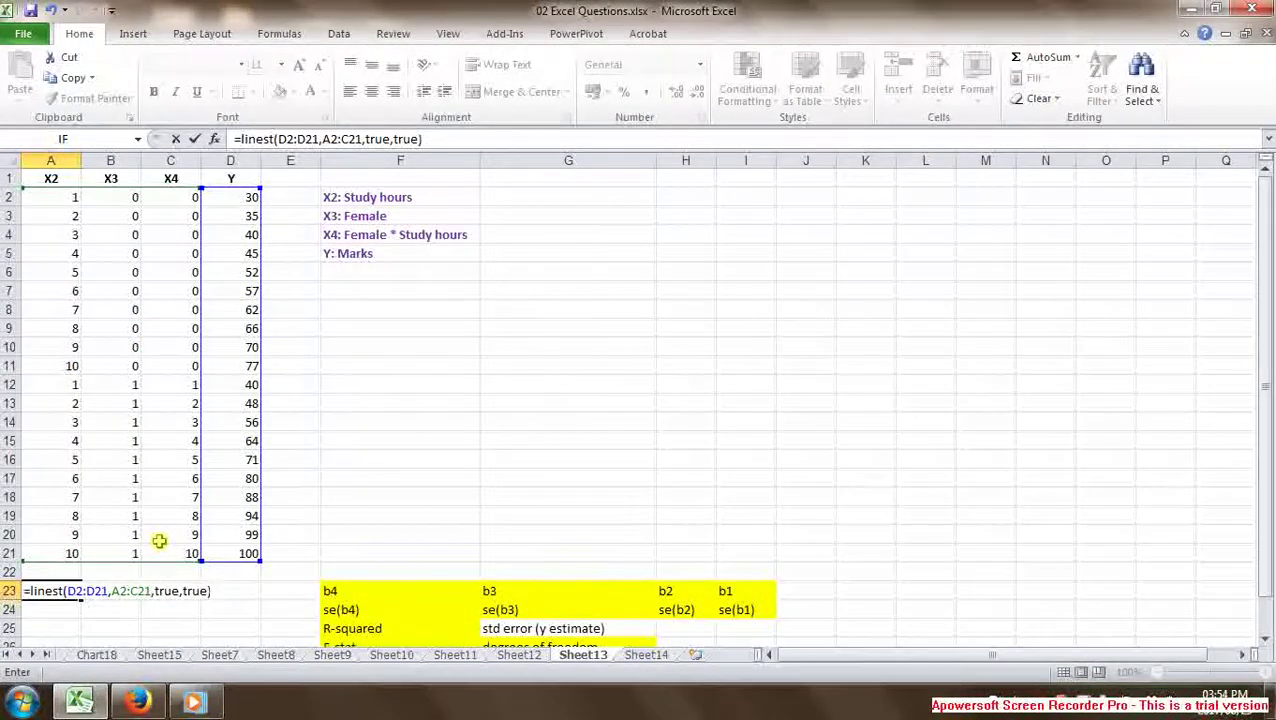
{"action": "key", "text": "Return"}
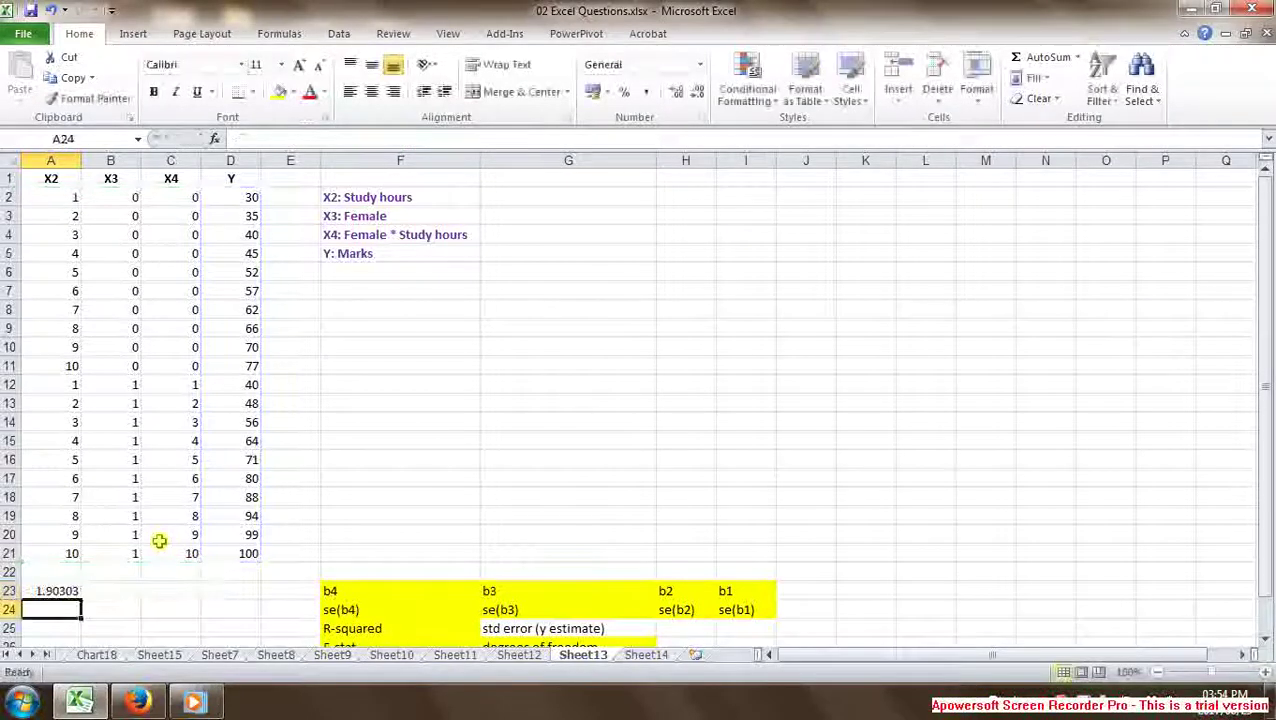
Step: Array-enter the LINEST formula across A23:D27, show it to four decimals, then go to Sheet14
{"action": "scroll", "coordinate": [175, 500], "scroll_direction": "down", "scroll_amount": 3}
{"action": "mouse_move", "coordinate": [50, 422]}
{"action": "left_mouse_down"}
{"action": "mouse_move", "coordinate": [250, 463]}
{"action": "mouse_move", "coordinate": [250, 488]}
{"action": "left_mouse_up"}
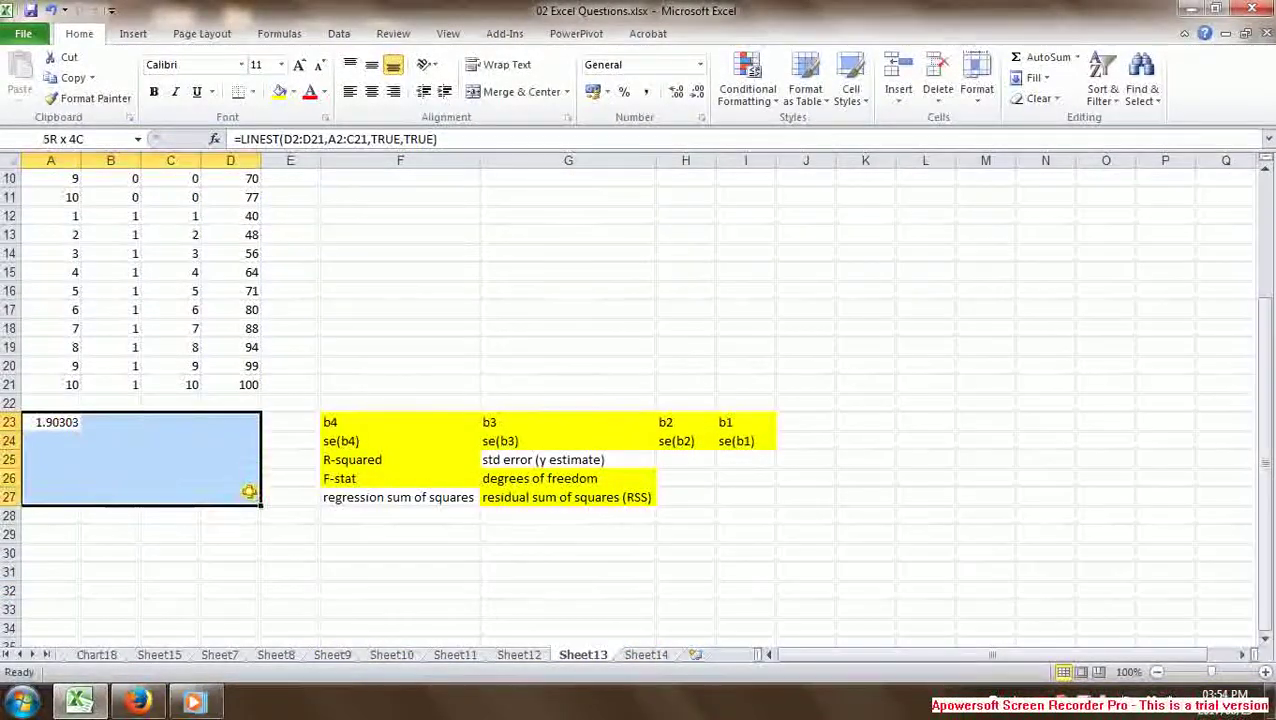
{"action": "key", "text": "F2"}
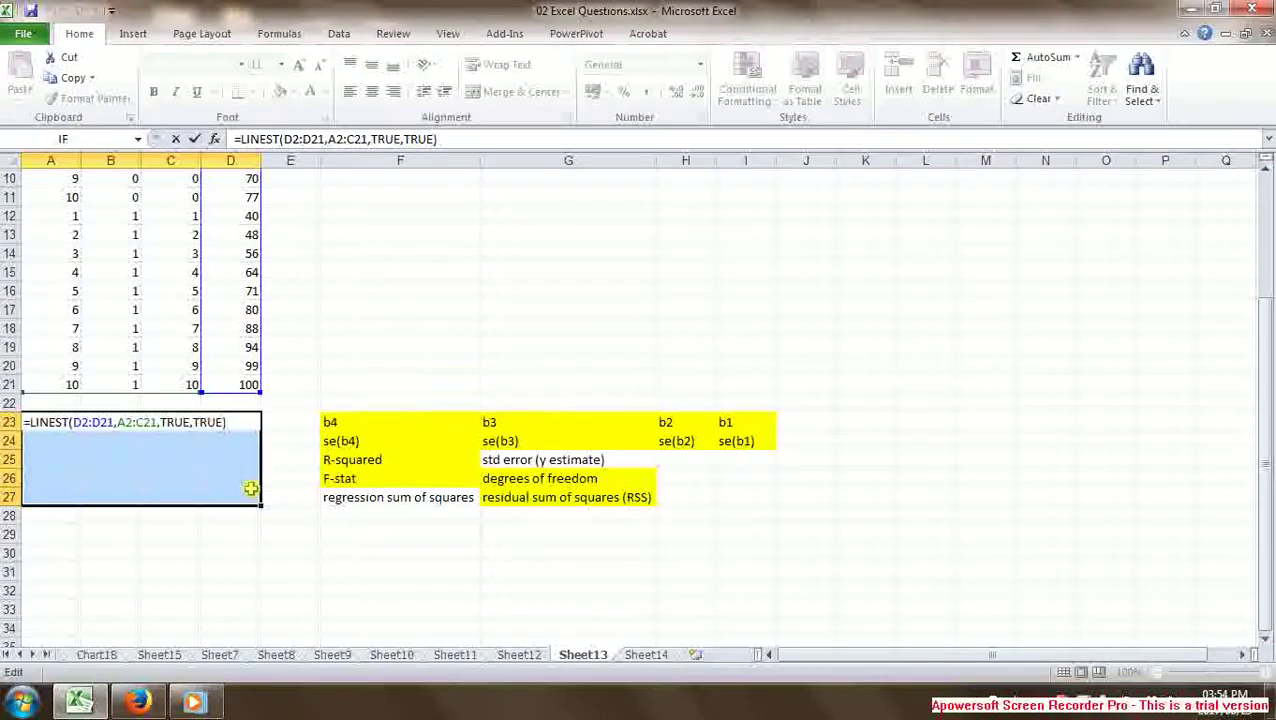
{"action": "key", "text": "ctrl+shift+Return"}
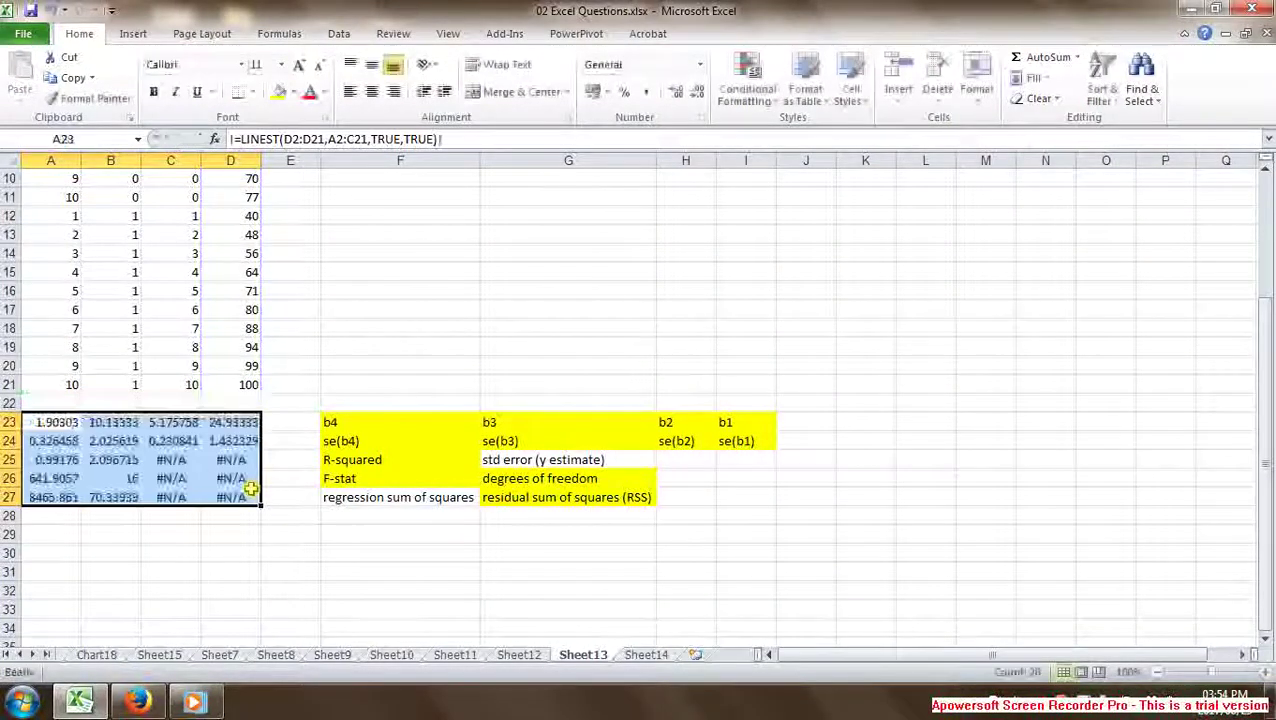
{"action": "left_click", "coordinate": [703, 107]}
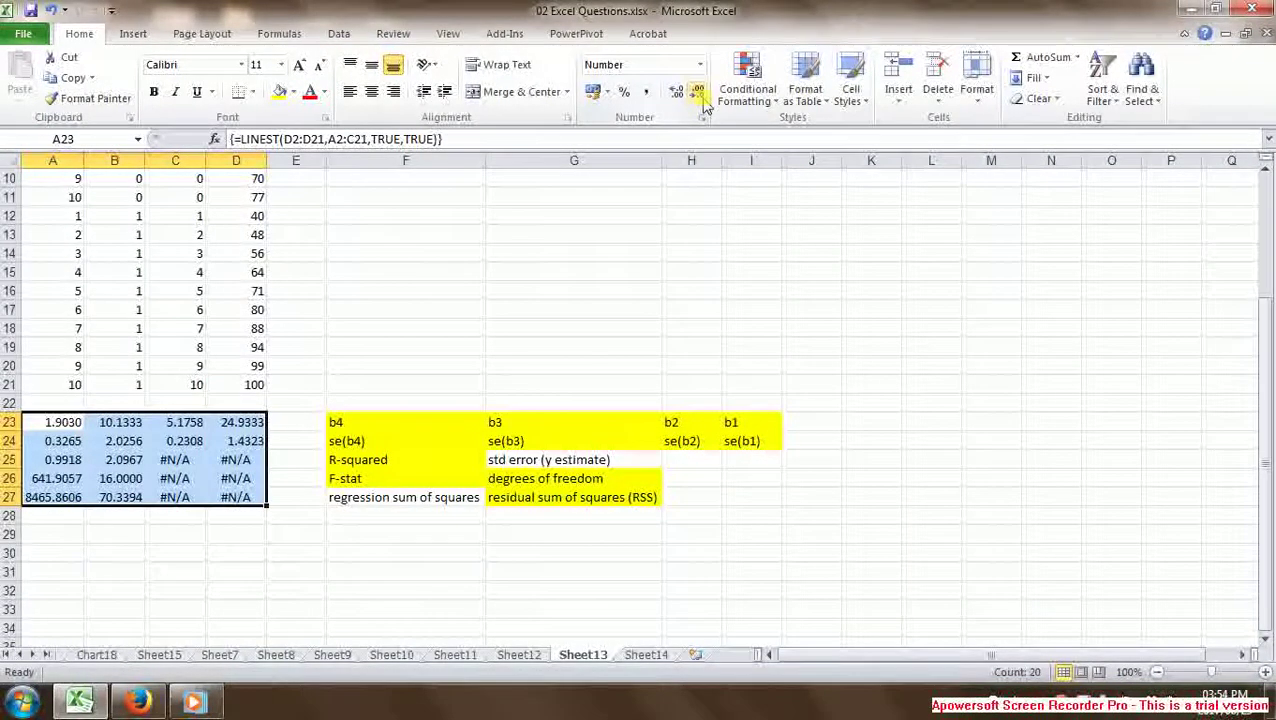
{"action": "left_click", "coordinate": [641, 658]}
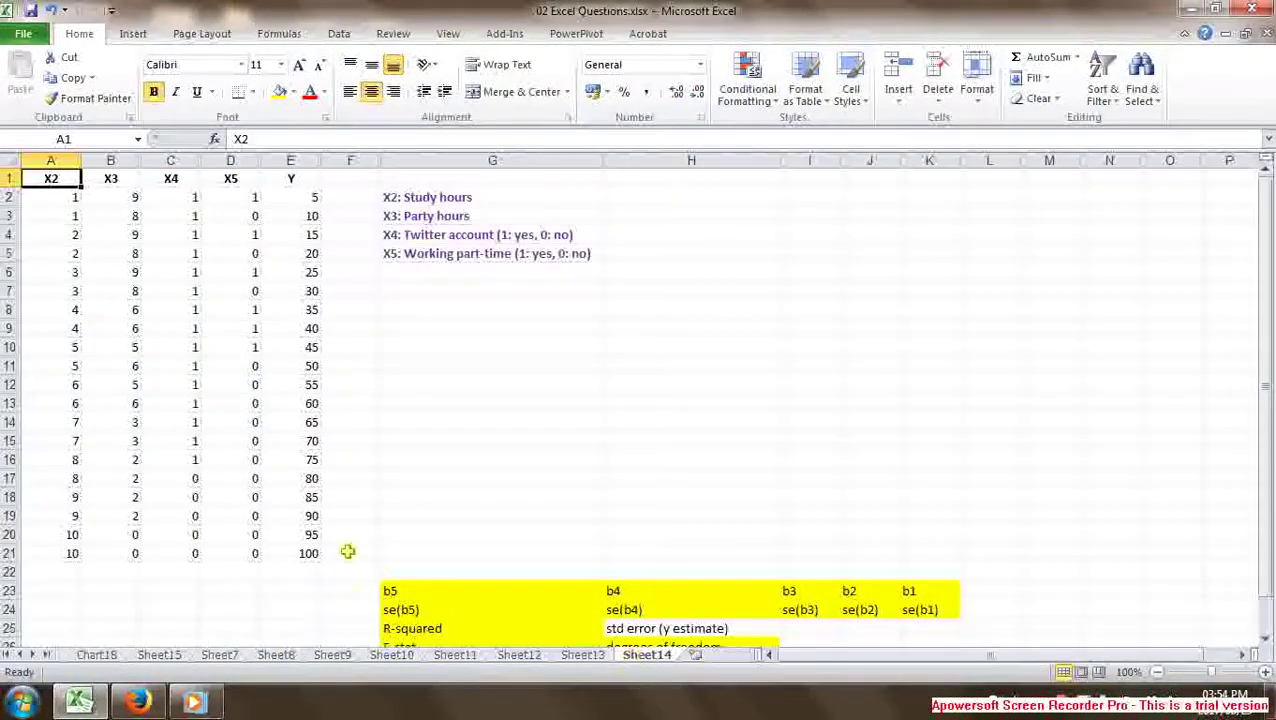
Step: Enter =LINEST(E2:E21,A2:D21,TRUE,TRUE) in cell A23 of Sheet14
{"action": "scroll", "coordinate": [135, 560], "scroll_direction": "down", "scroll_amount": 2}
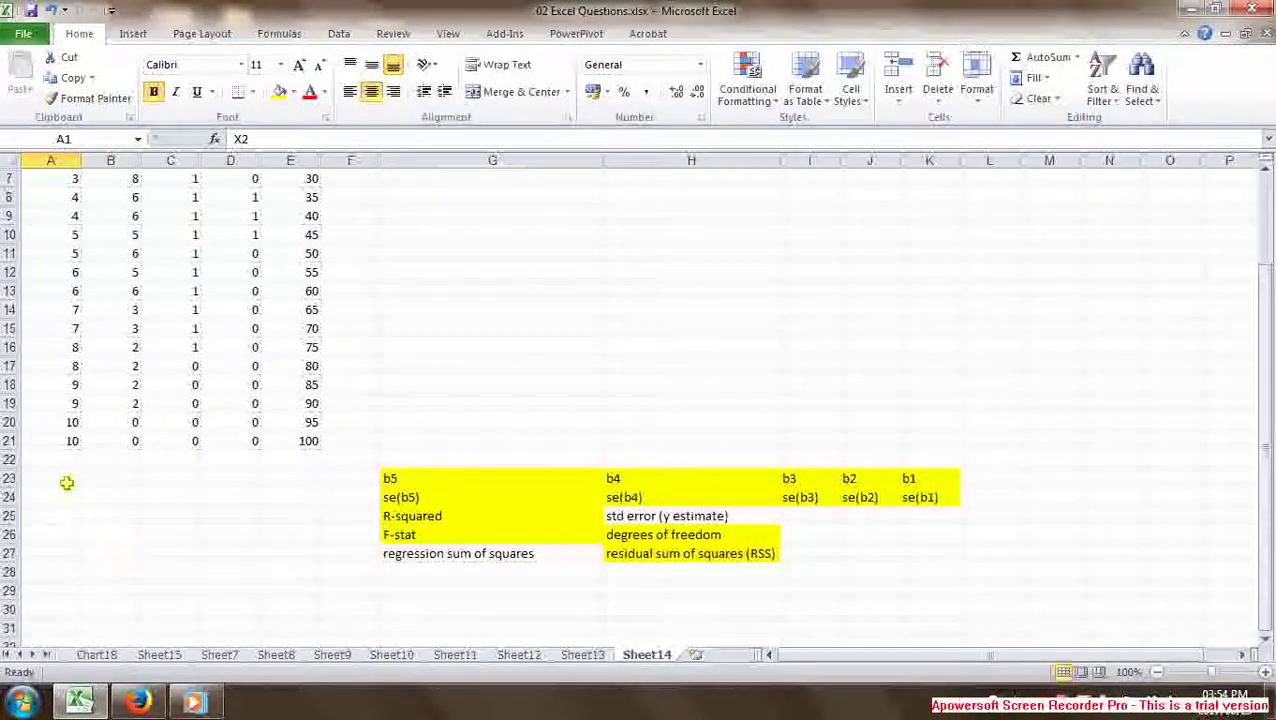
{"action": "left_click", "coordinate": [63, 480]}
{"action": "type", "text": "=linest("}
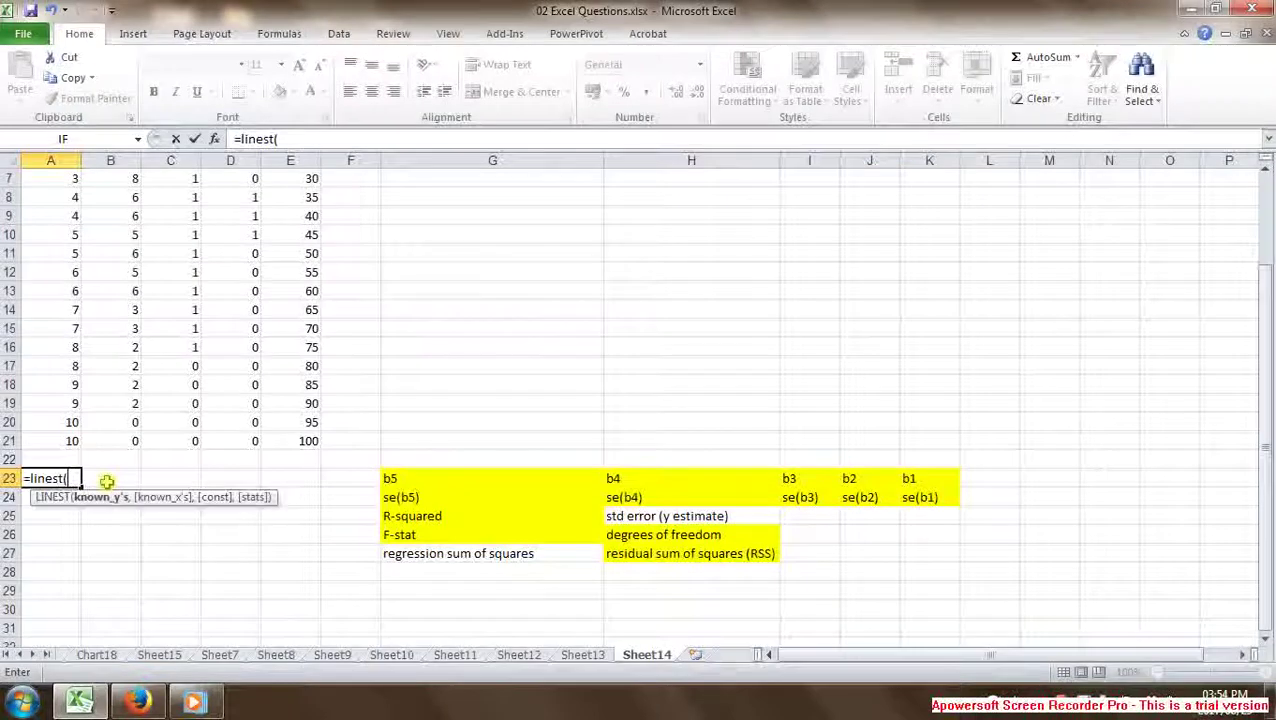
{"action": "scroll", "coordinate": [107, 481], "scroll_direction": "up", "scroll_amount": 2}
{"action": "left_click_drag", "start_coordinate": [300, 197], "coordinate": [295, 551]}
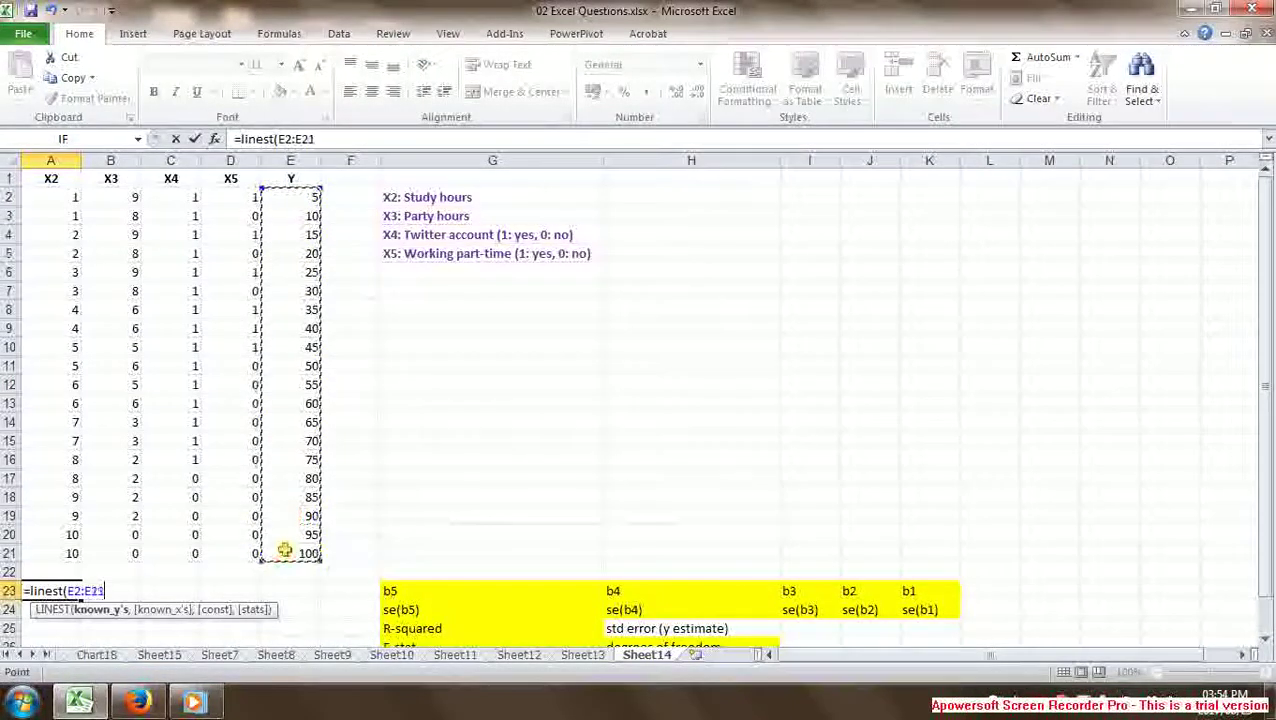
{"action": "type", "text": ","}
{"action": "left_click_drag", "start_coordinate": [77, 206], "coordinate": [204, 553]}
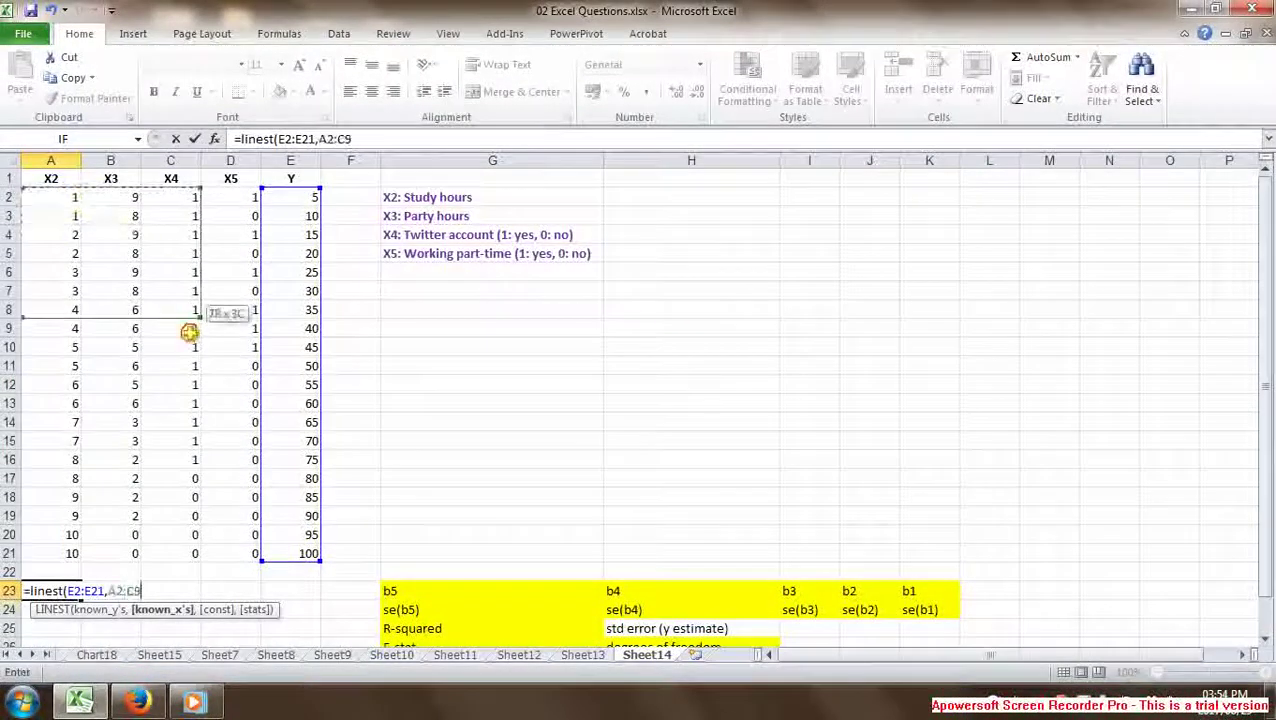
{"action": "type", "text": ","}
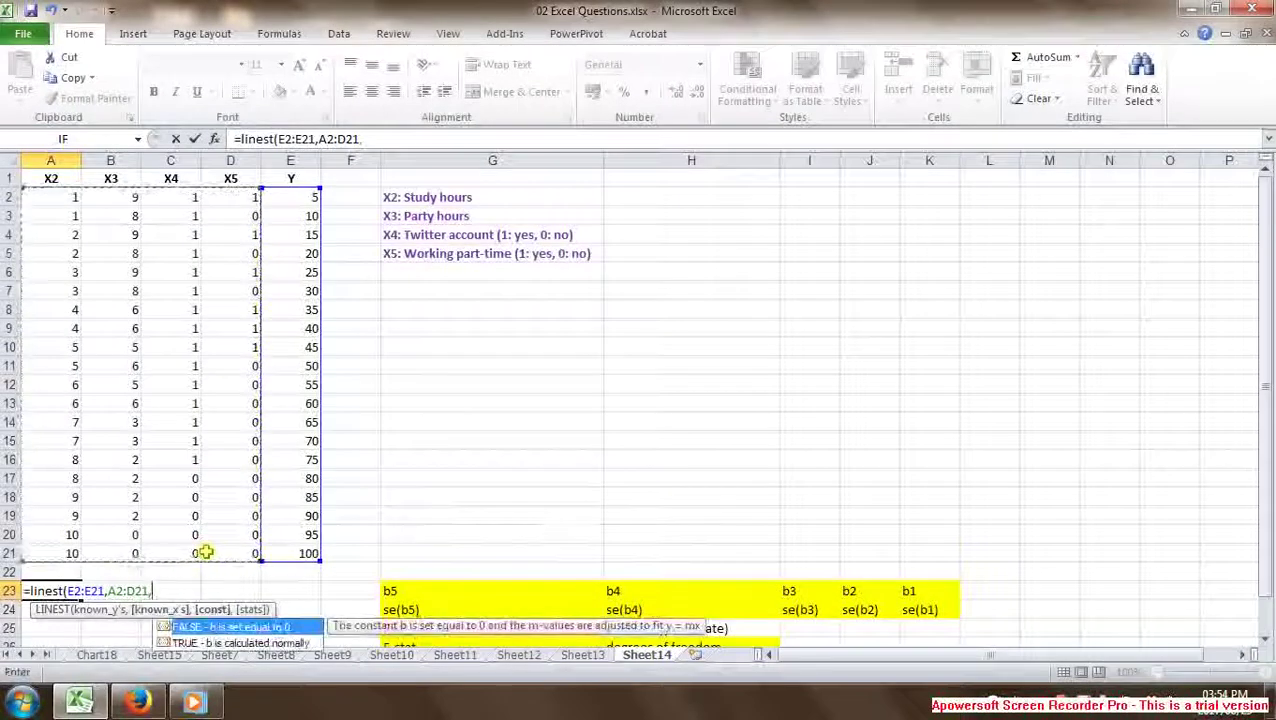
{"action": "type", "text": "true,true)"}
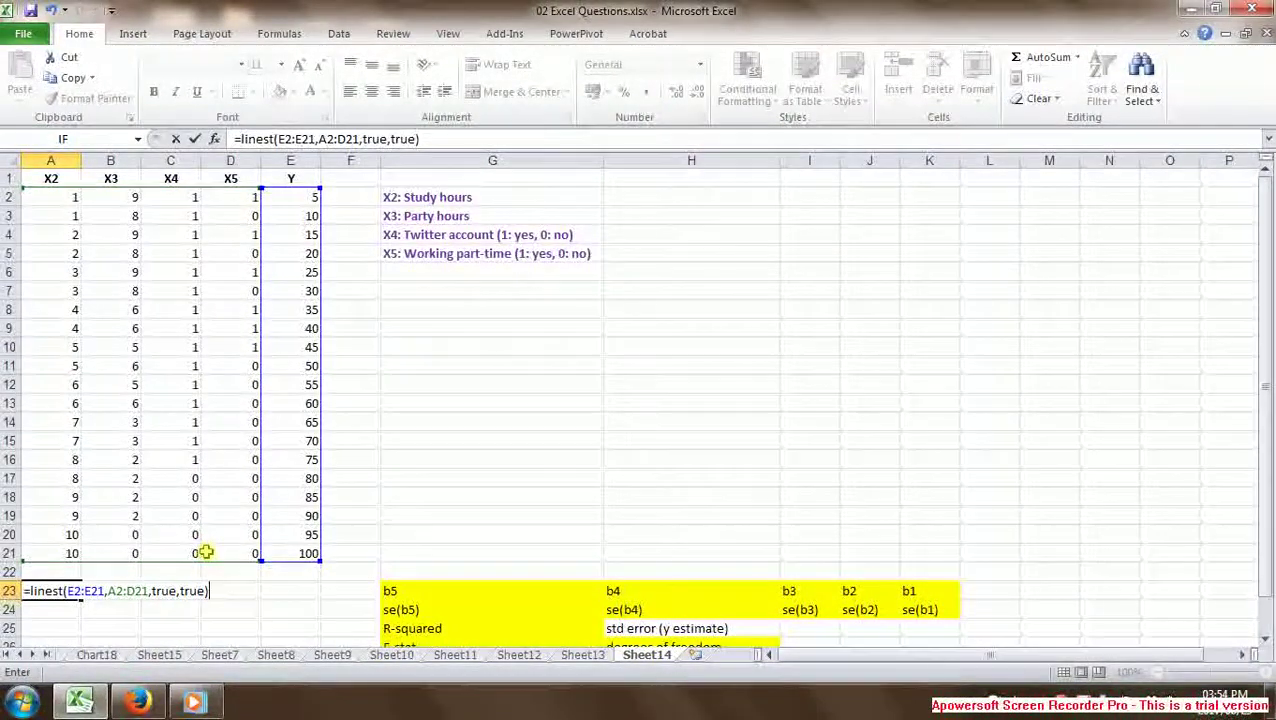
{"action": "key", "text": "Return"}
Step: Array-enter the LINEST formula across A23:E27 and show it to four decimals
{"action": "scroll", "coordinate": [232, 535], "scroll_direction": "down", "scroll_amount": 2}
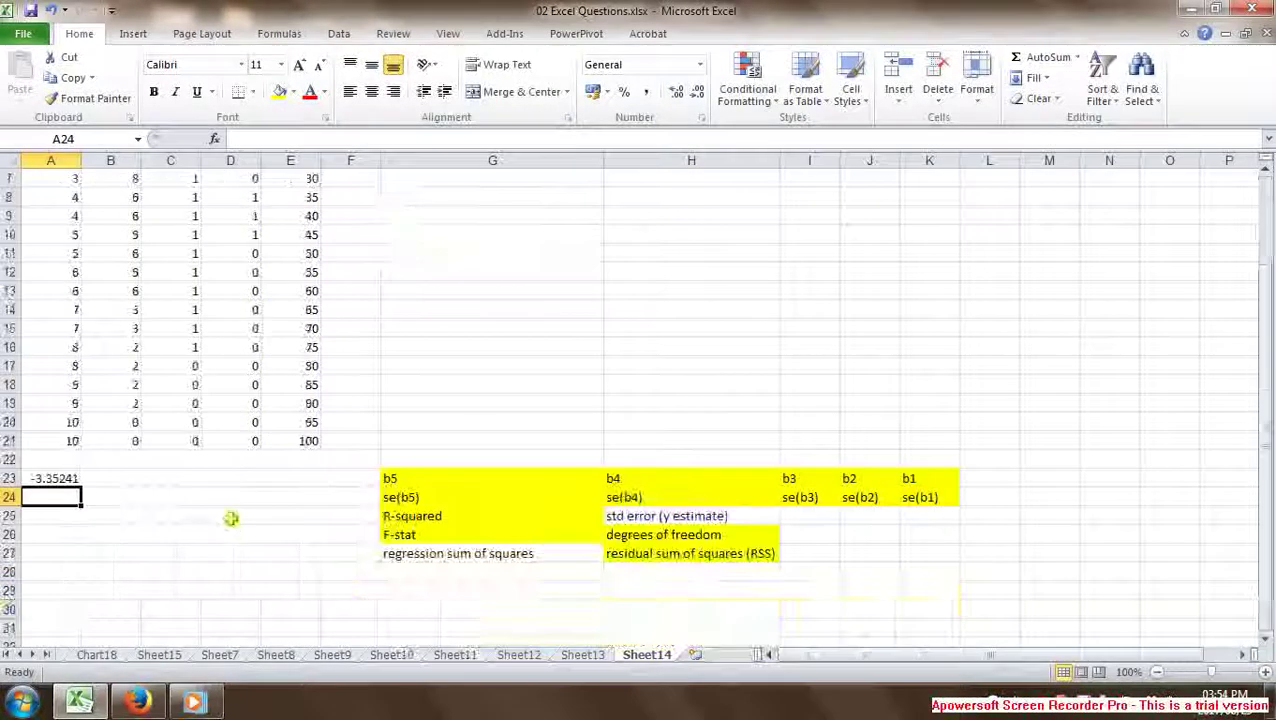
{"action": "mouse_move", "coordinate": [62, 478]}
{"action": "left_mouse_down"}
{"action": "mouse_move", "coordinate": [280, 540]}
{"action": "mouse_move", "coordinate": [283, 553]}
{"action": "left_mouse_up"}
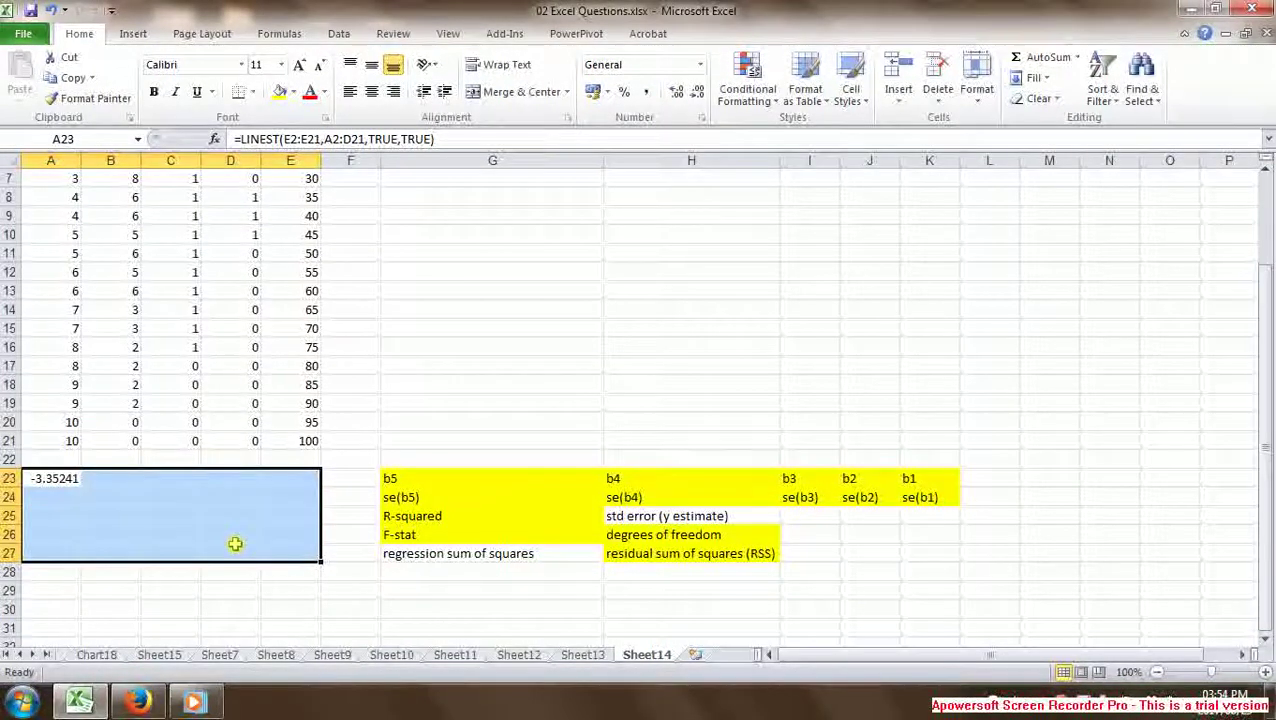
{"action": "key", "text": "F2"}
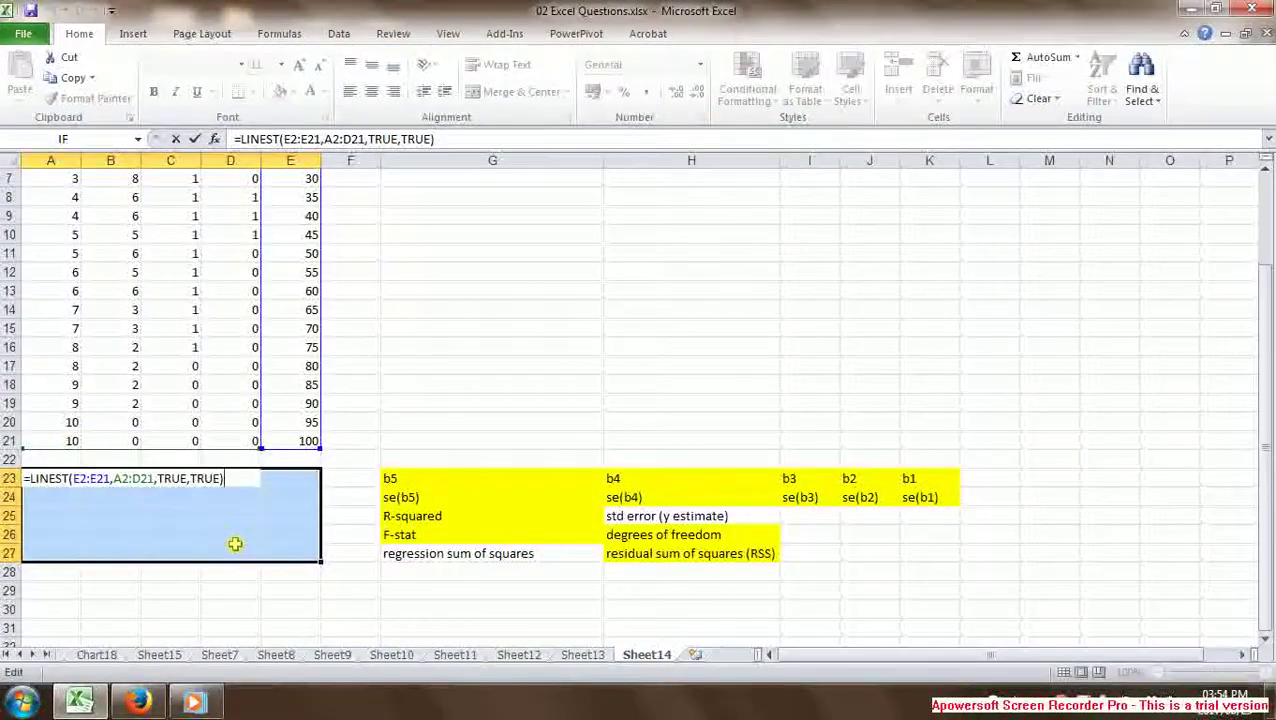
{"action": "key", "text": "ctrl+shift+Return"}
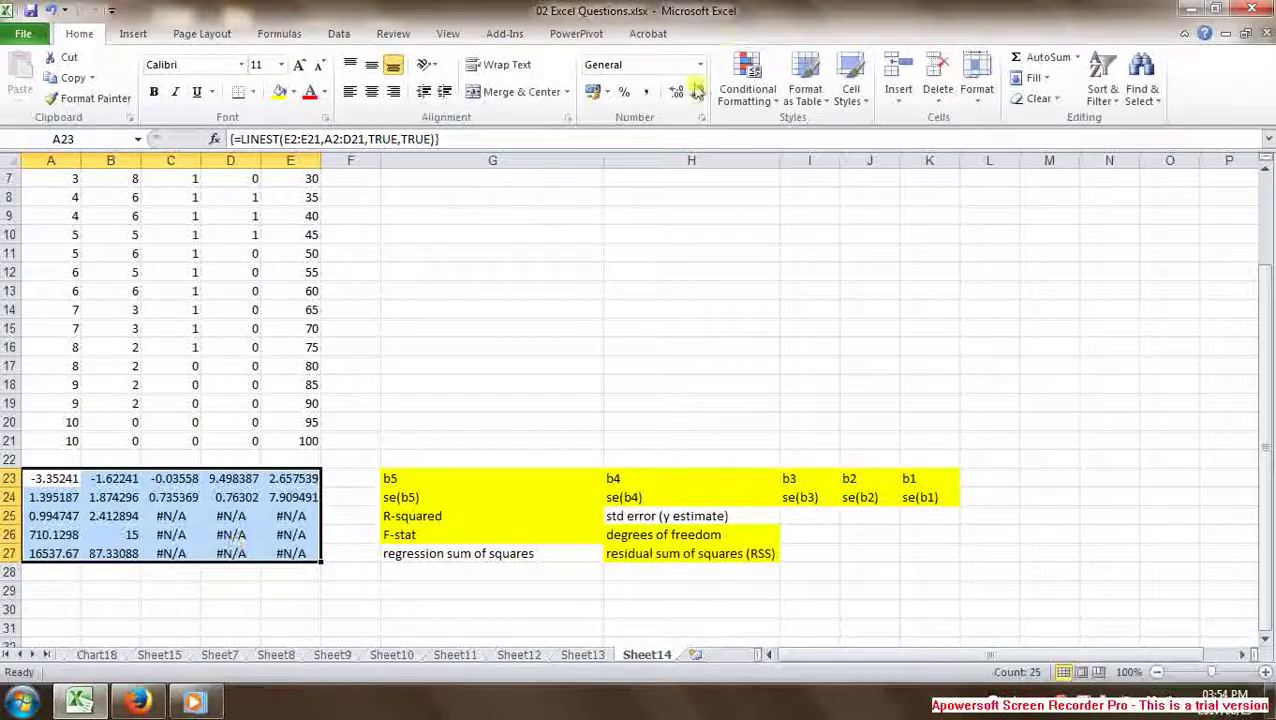
{"action": "left_click", "coordinate": [693, 91]}
Step: Zoom the sheet to 200% and widen column A to reveal A27's value
{"action": "left_click", "coordinate": [448, 33]}
{"action": "left_click", "coordinate": [416, 80]}
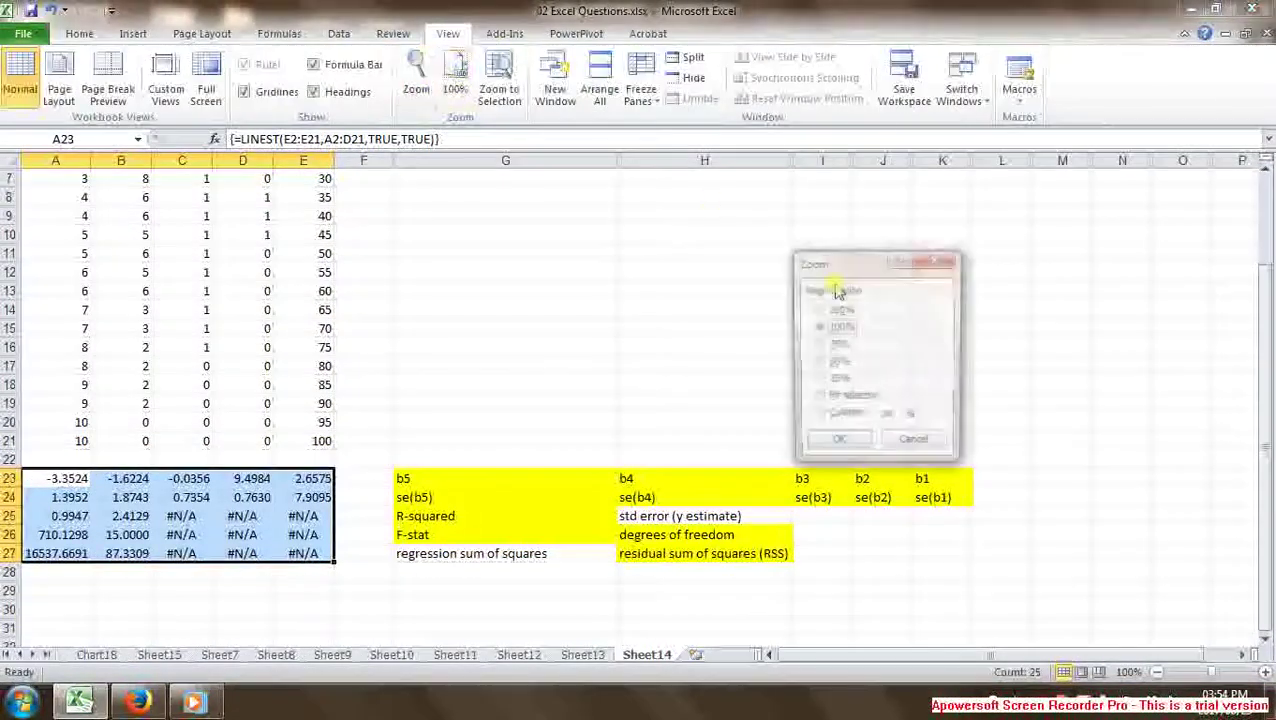
{"action": "left_click", "coordinate": [814, 293]}
{"action": "left_click", "coordinate": [849, 447]}
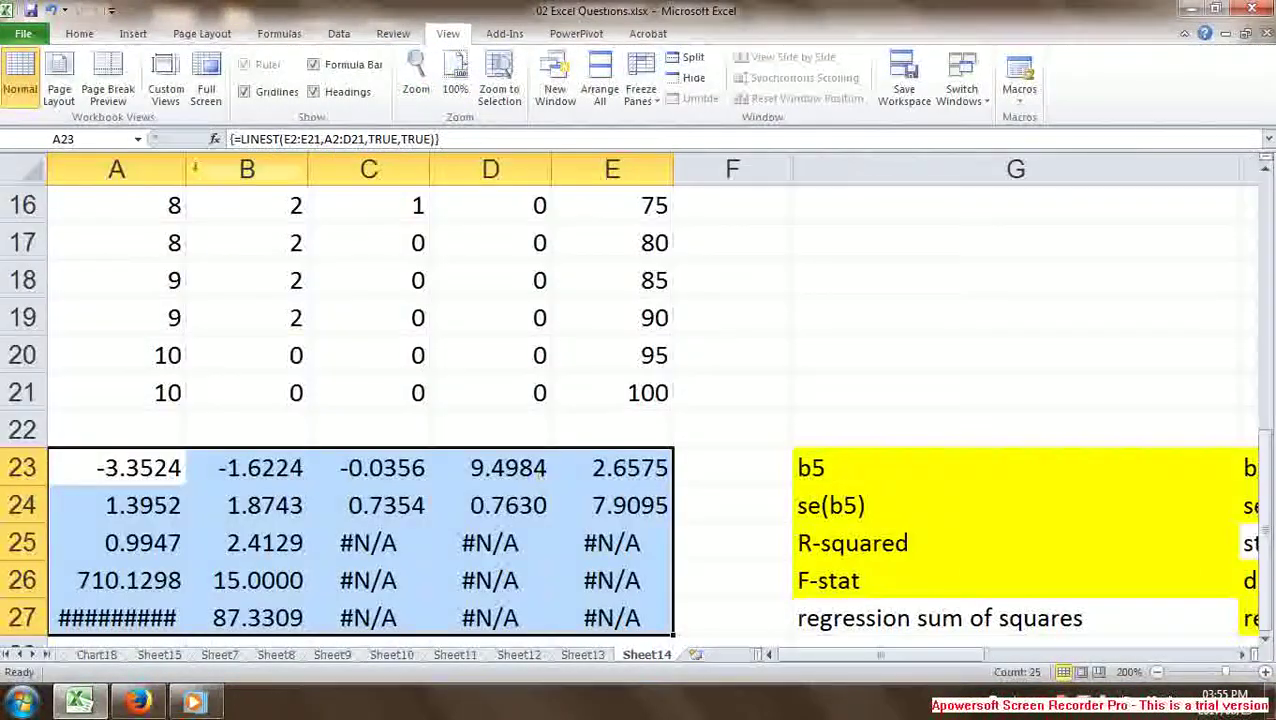
{"action": "double_click", "coordinate": [186, 169]}
Step: Add new Sheet16, raise all cells to 24-point font, and merge-and-centre A1:P6
{"action": "left_click_drag", "start_coordinate": [815, 660], "coordinate": [731, 658]}
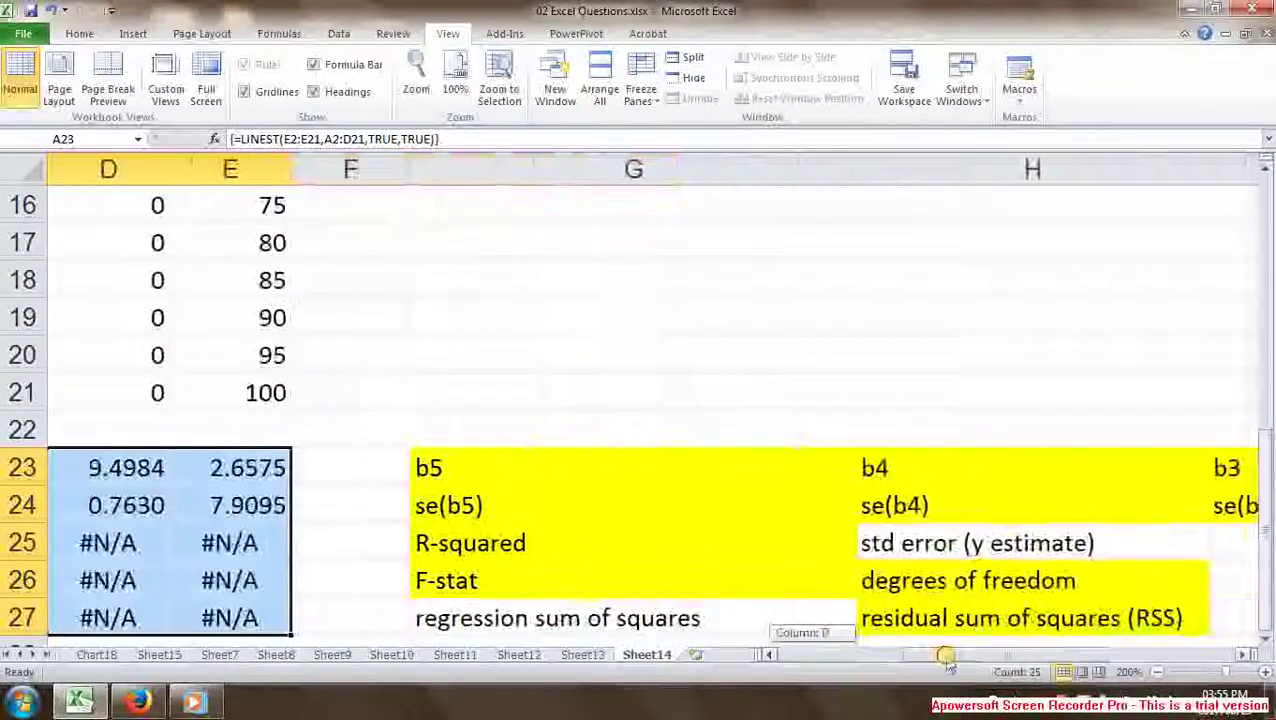
{"action": "left_click", "coordinate": [697, 655]}
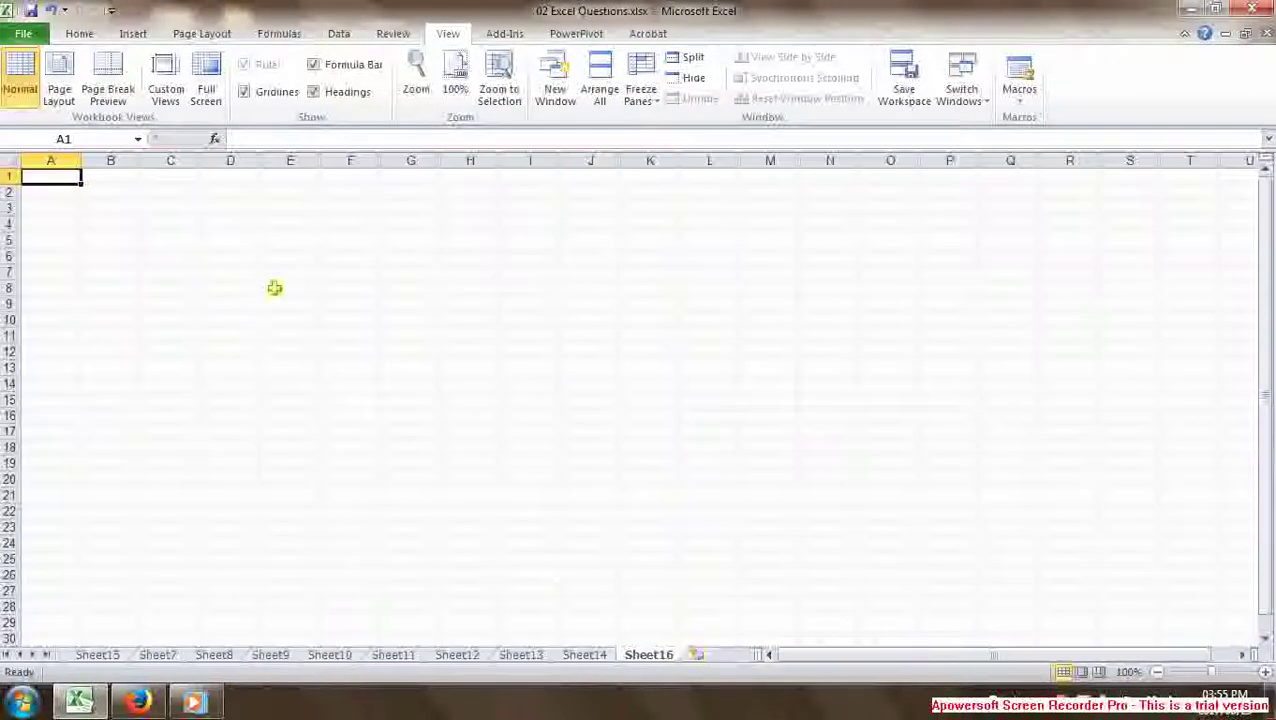
{"action": "left_click", "coordinate": [77, 34]}
{"action": "left_click", "coordinate": [9, 160]}
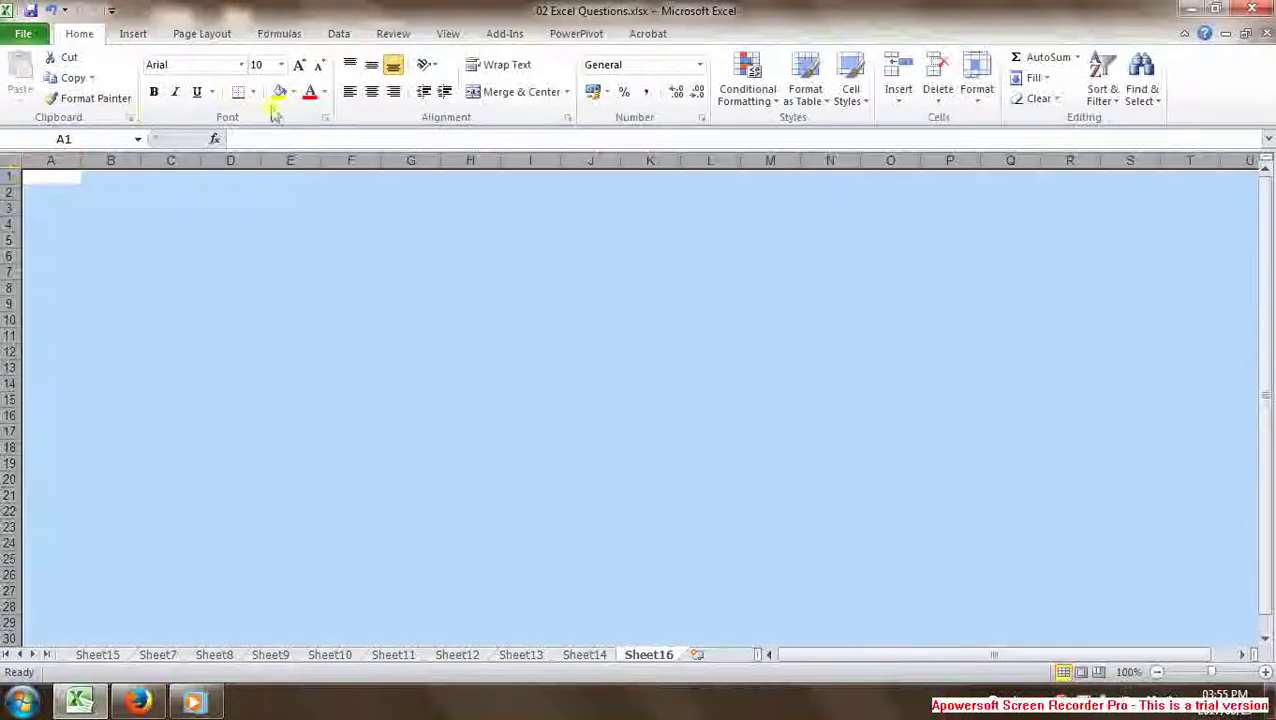
{"action": "left_click", "coordinate": [298, 64]}
{"action": "left_click", "coordinate": [298, 64]}
{"action": "left_click", "coordinate": [298, 64]}
{"action": "left_click", "coordinate": [298, 64]}
{"action": "left_click", "coordinate": [298, 64]}
{"action": "left_click", "coordinate": [298, 64]}
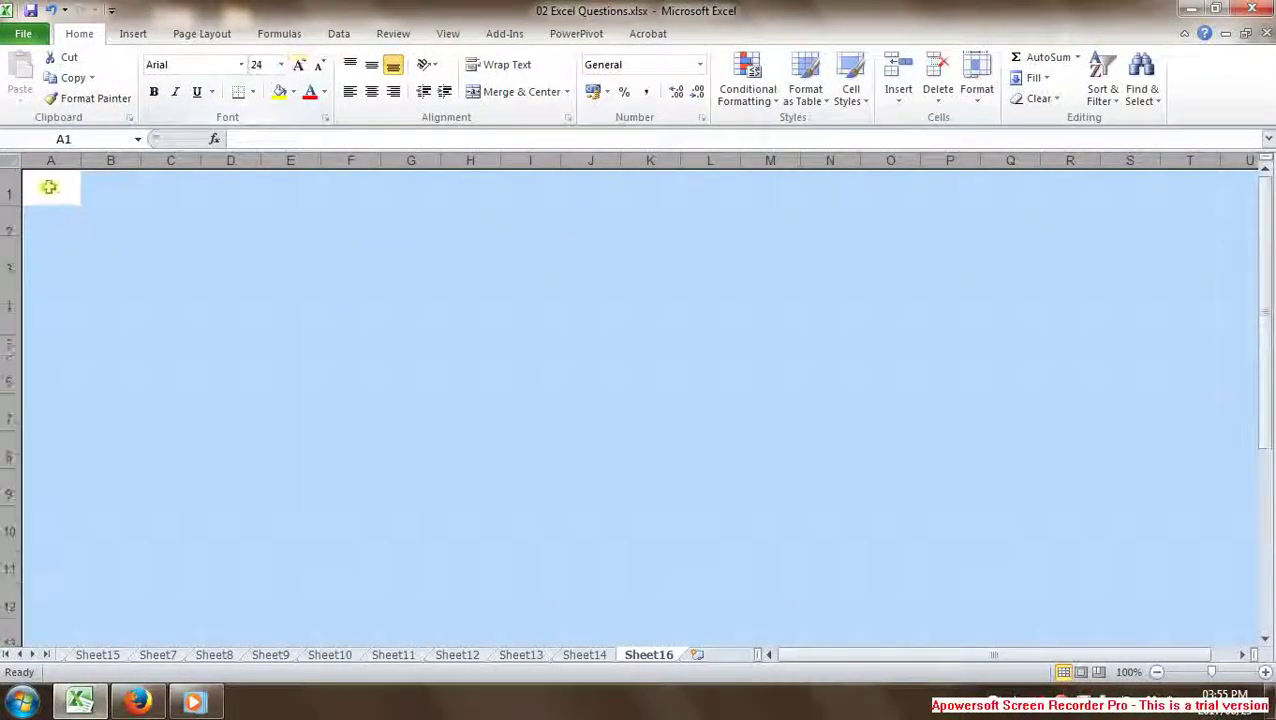
{"action": "left_click_drag", "start_coordinate": [46, 185], "coordinate": [977, 390]}
{"action": "left_click", "coordinate": [516, 91]}
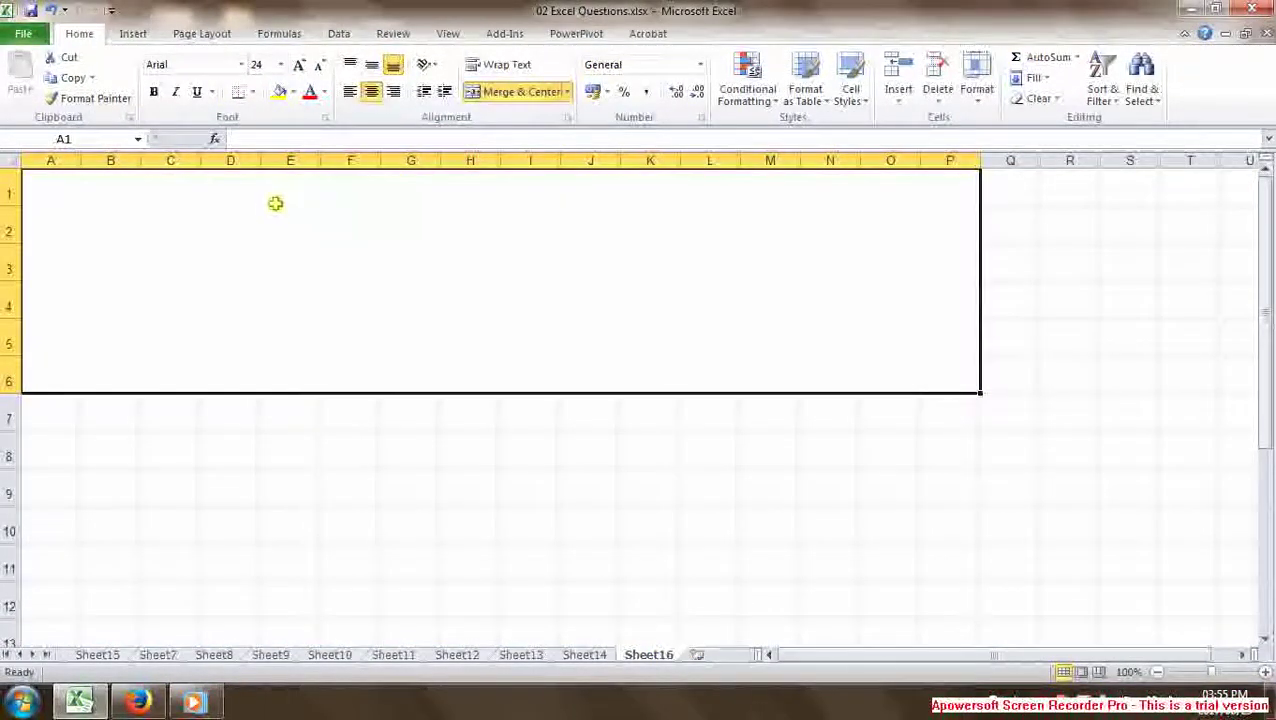
Step: Type the farewell message 'I hope these YouTube videos would help your studies…' into merged cell A1
{"action": "type", "text": "I hope"}
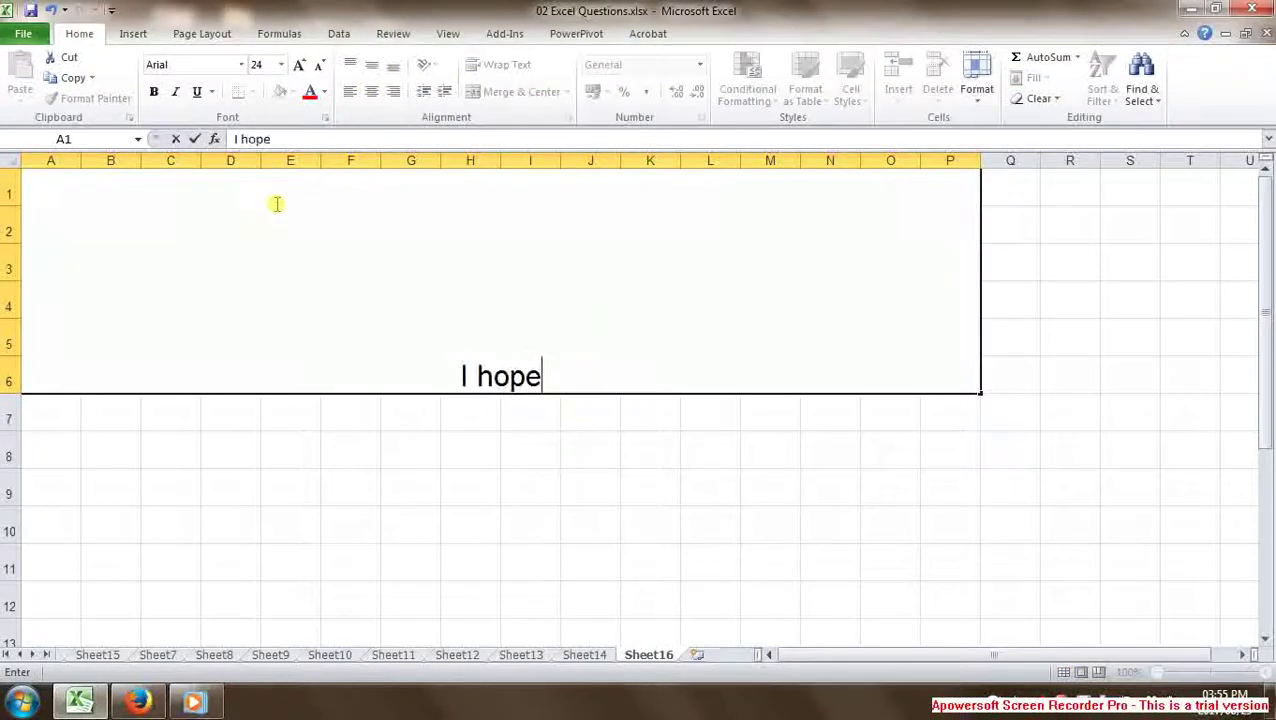
{"action": "type", "text": " these YouT"}
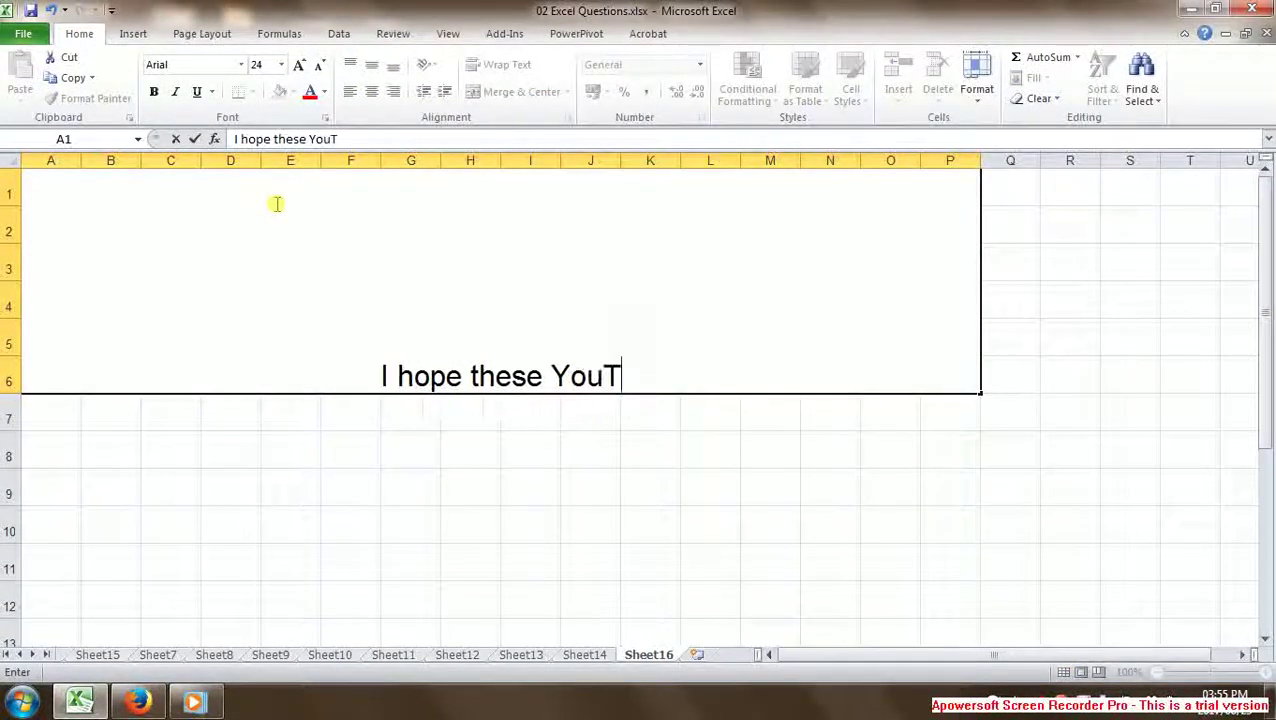
{"action": "type", "text": "ube videos "}
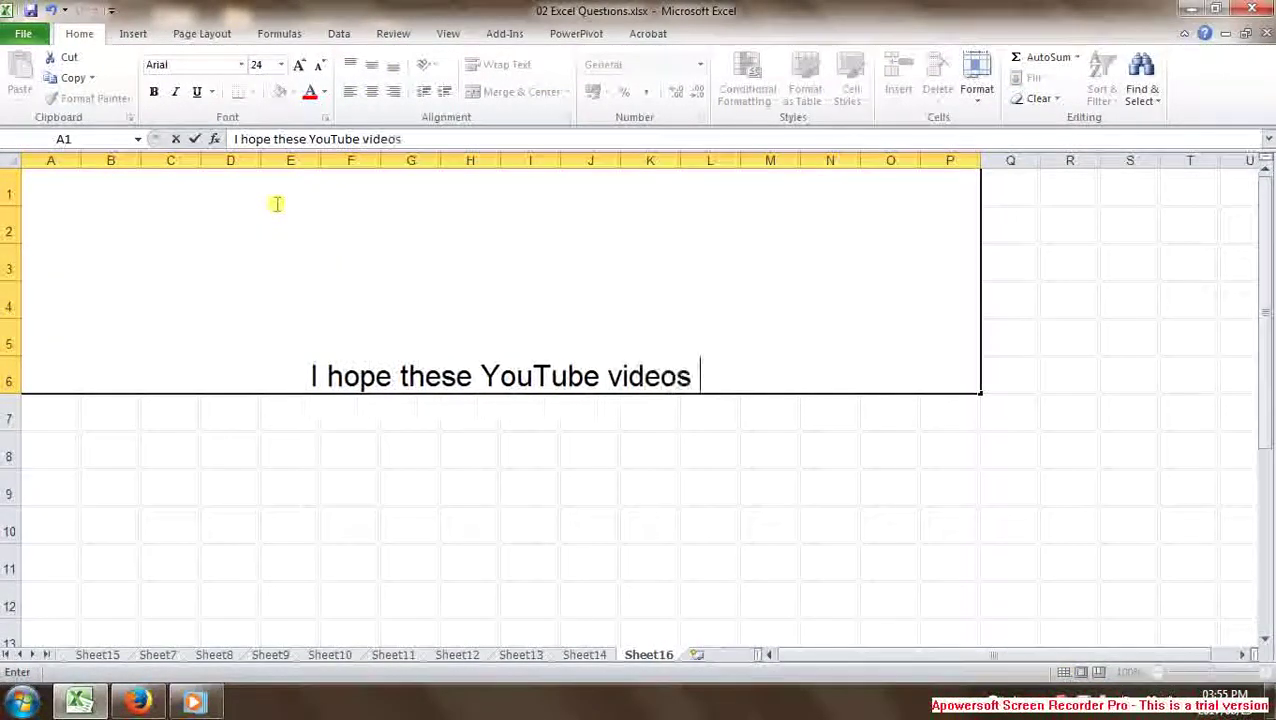
{"action": "type", "text": "would help y"}
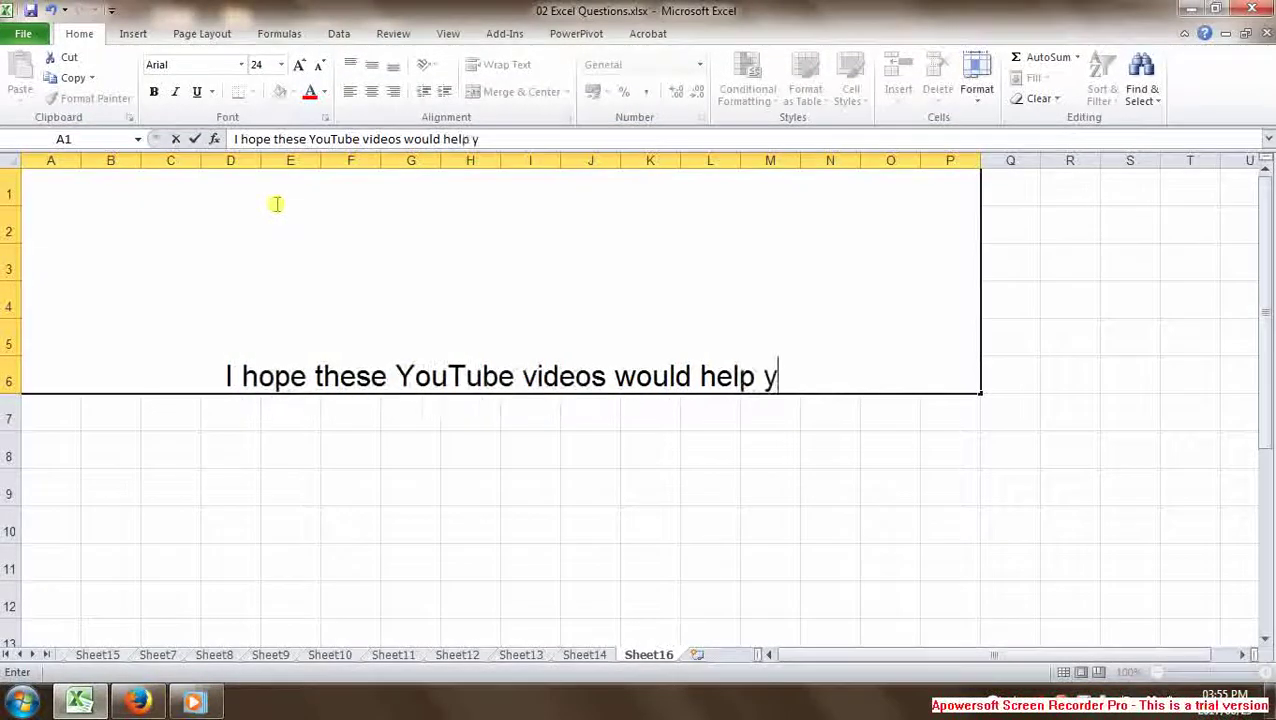
{"action": "type", "text": "our studies, a"}
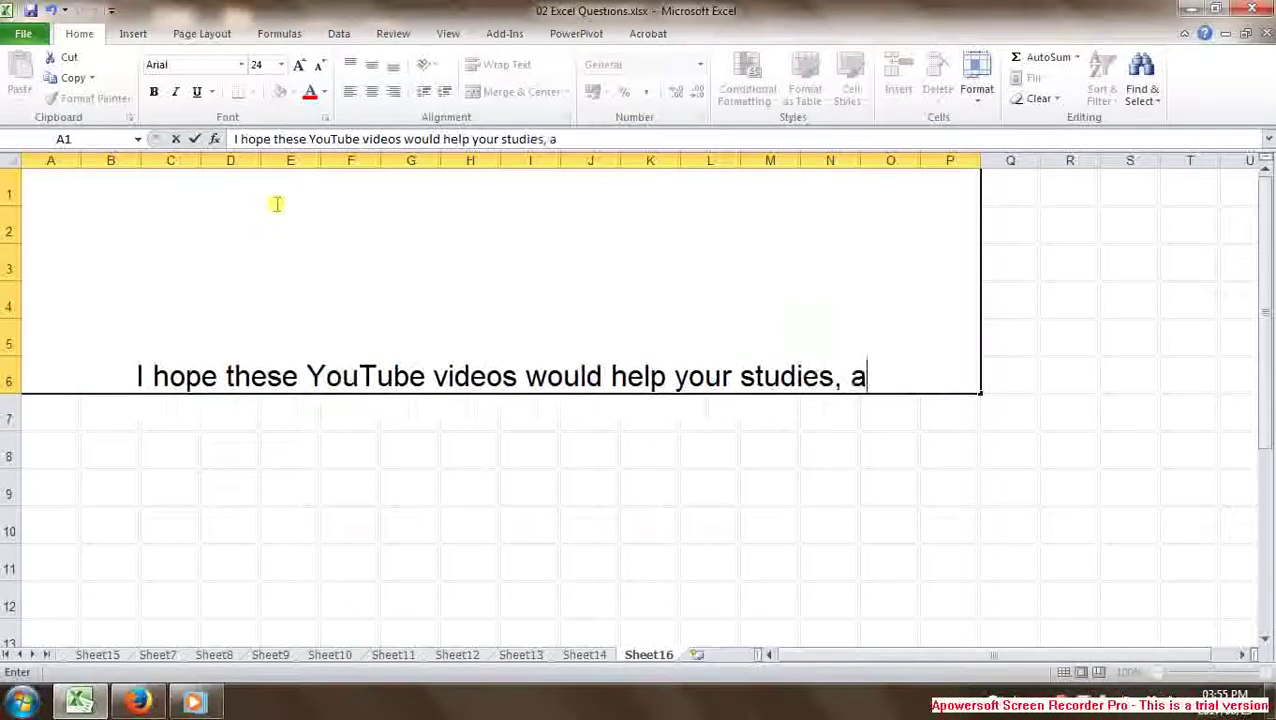
{"action": "type", "text": "nd you"}
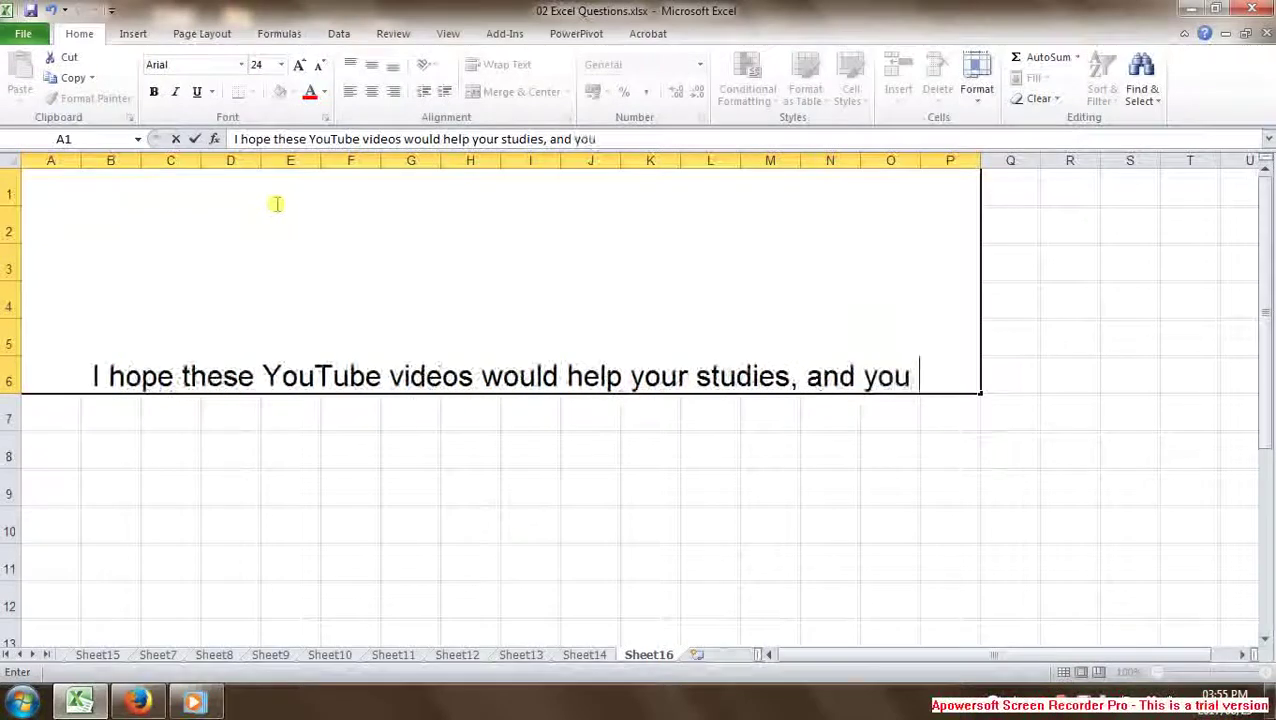
{"action": "type", "text": " would become "}
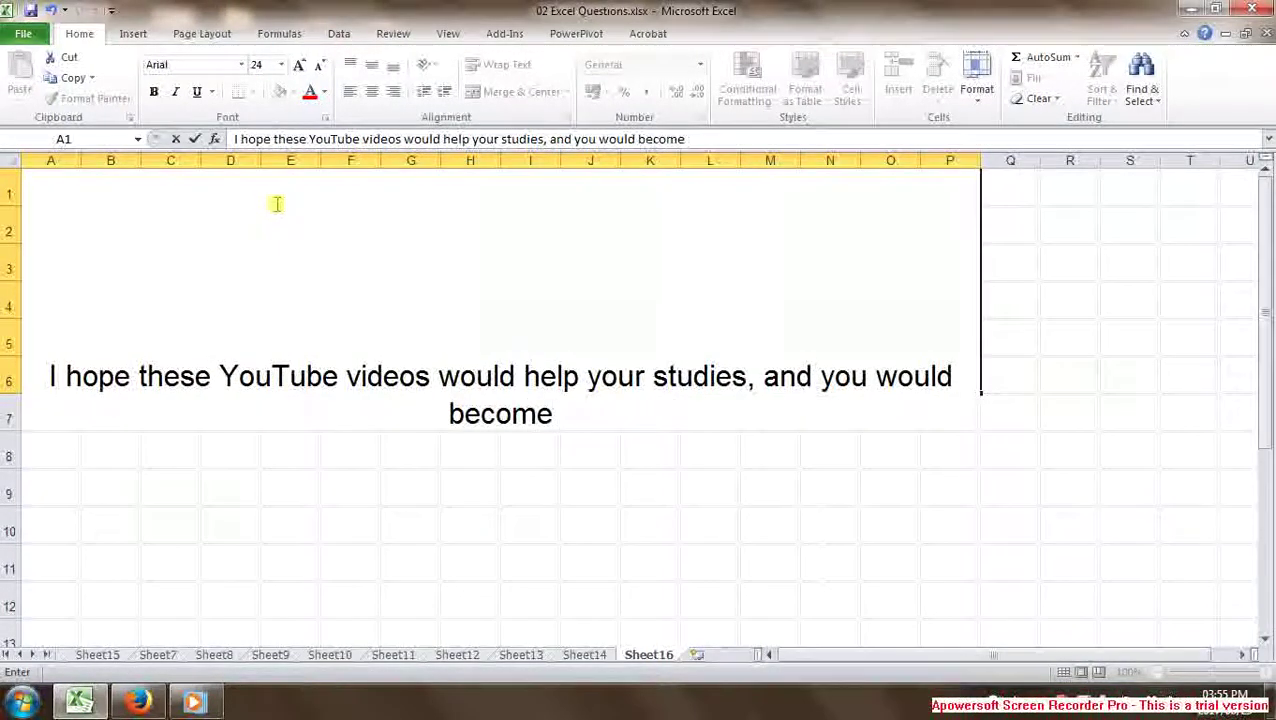
{"action": "type", "text": "an expert "}
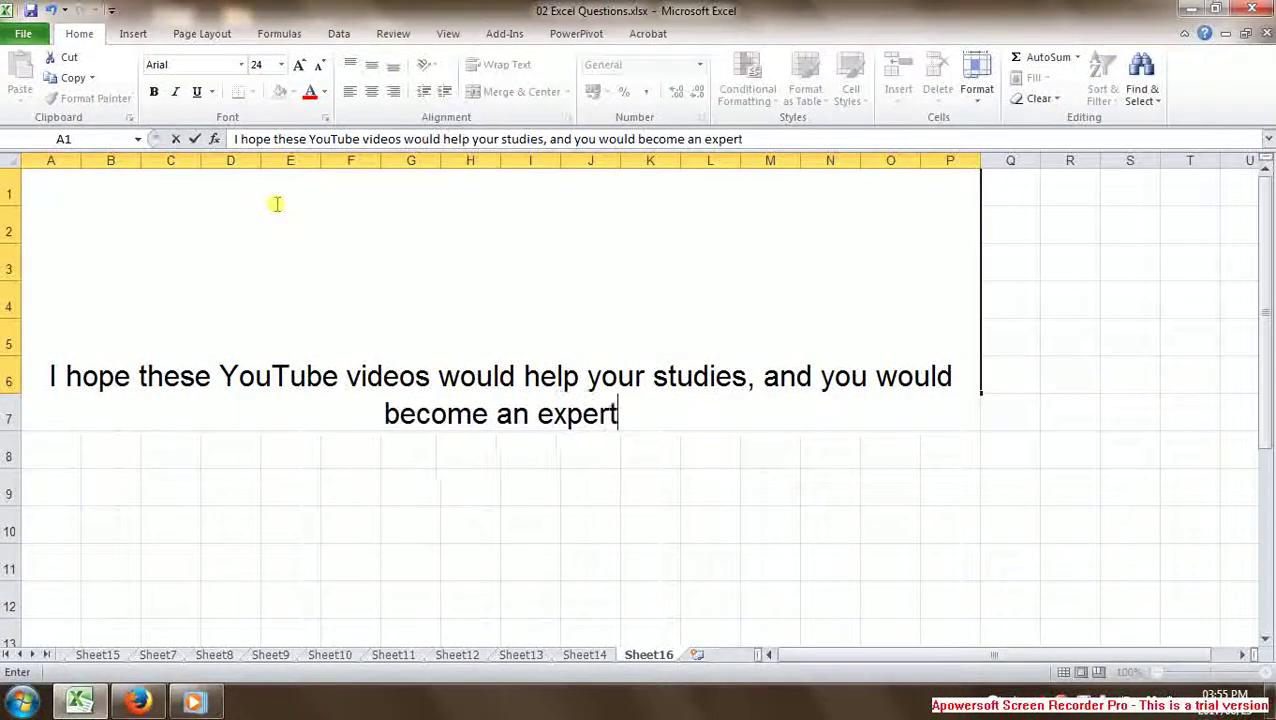
{"action": "type", "text": "in apply"}
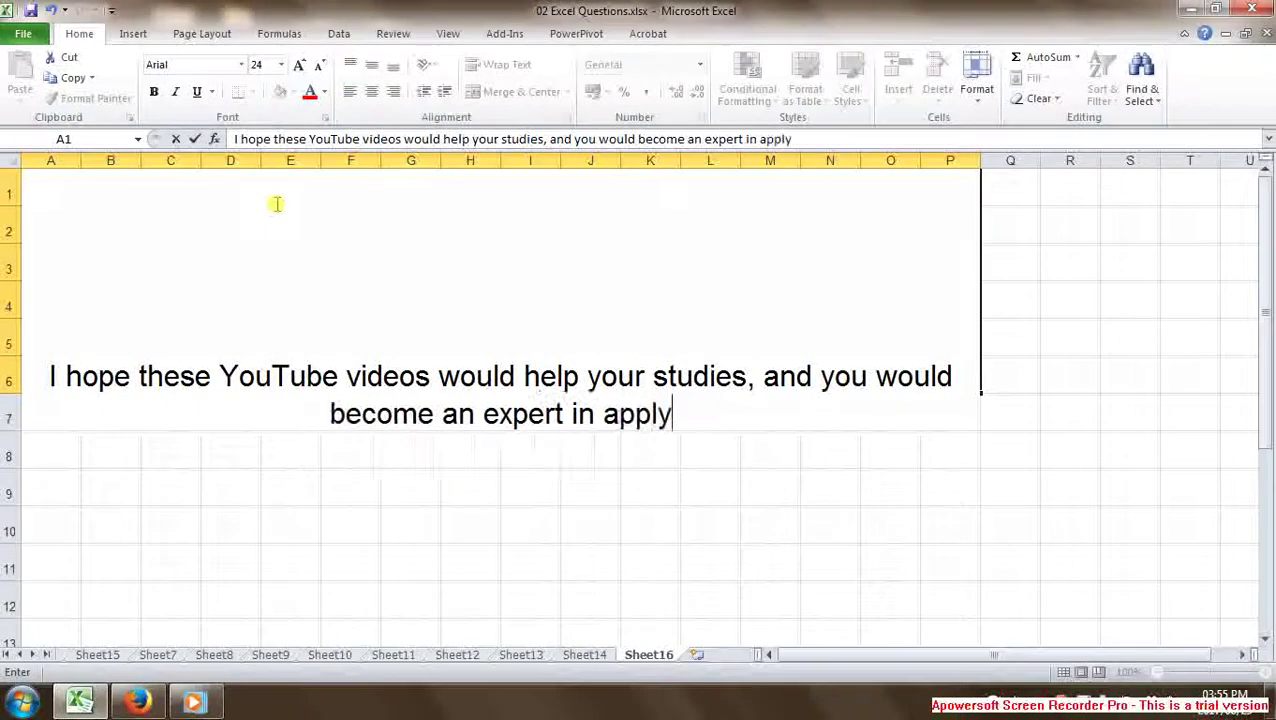
{"action": "type", "text": "ing Excel "}
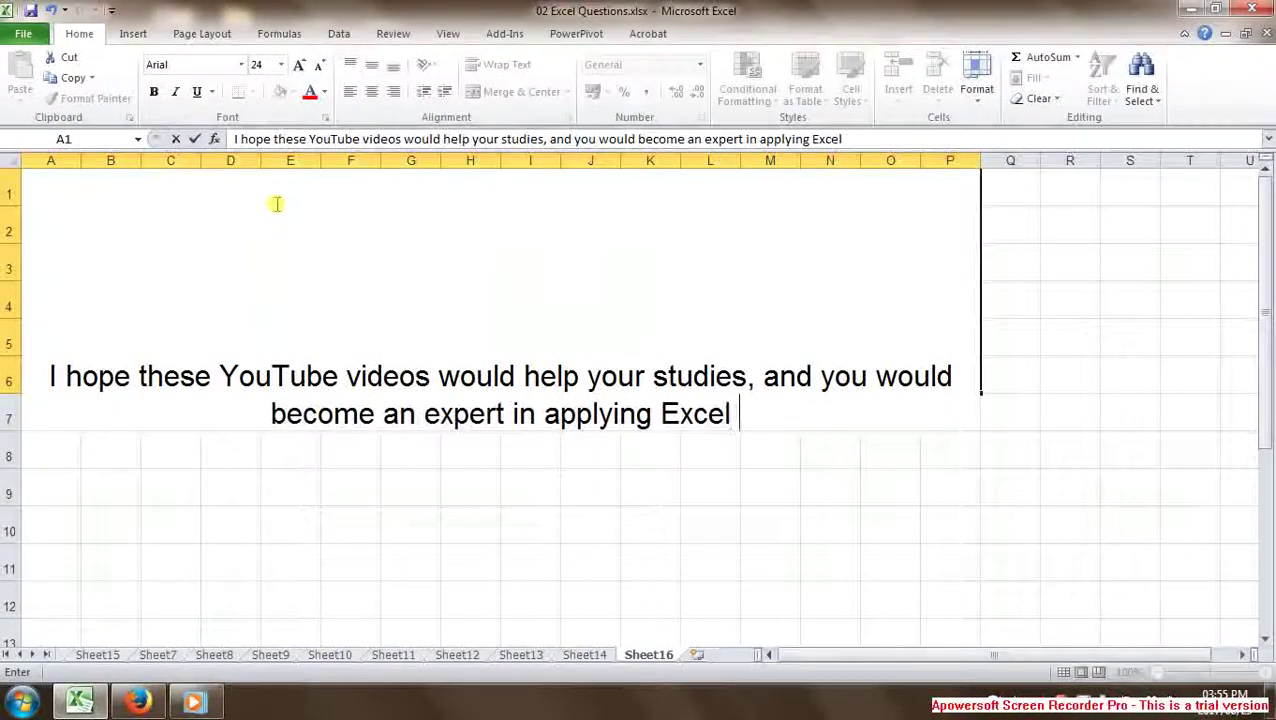
{"action": "type", "text": "on data ana"}
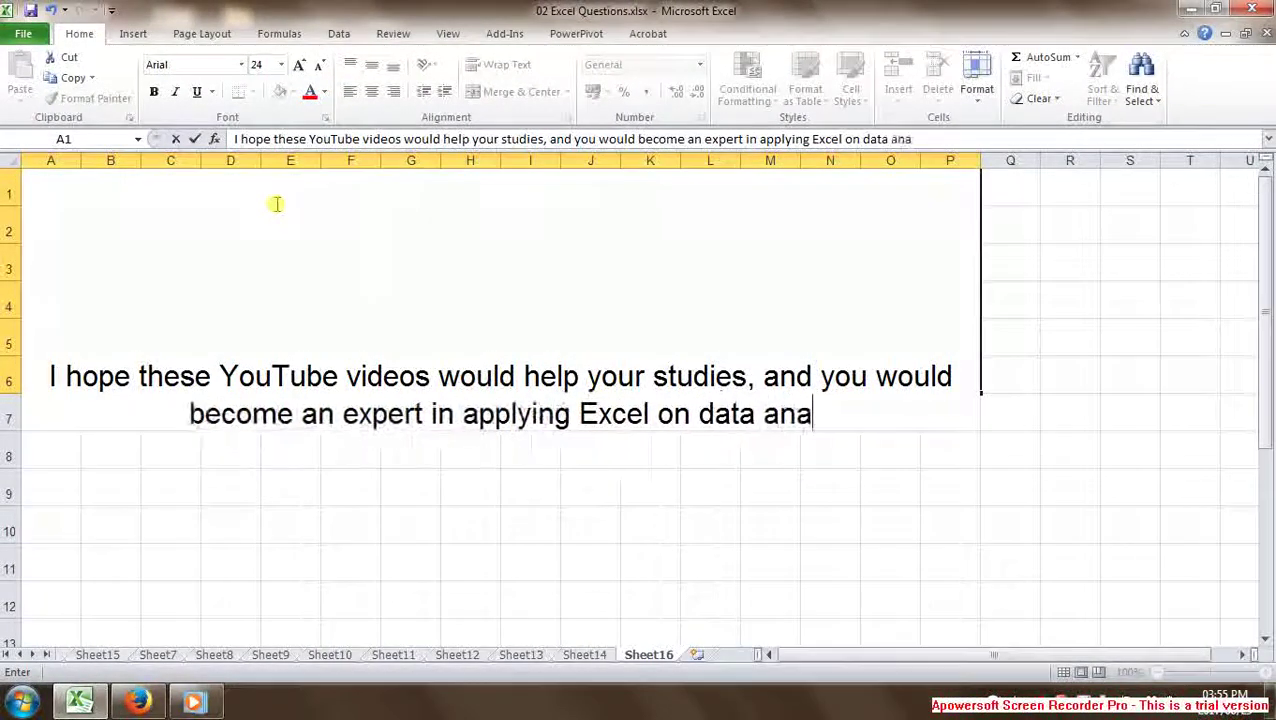
{"action": "type", "text": "lysis"}
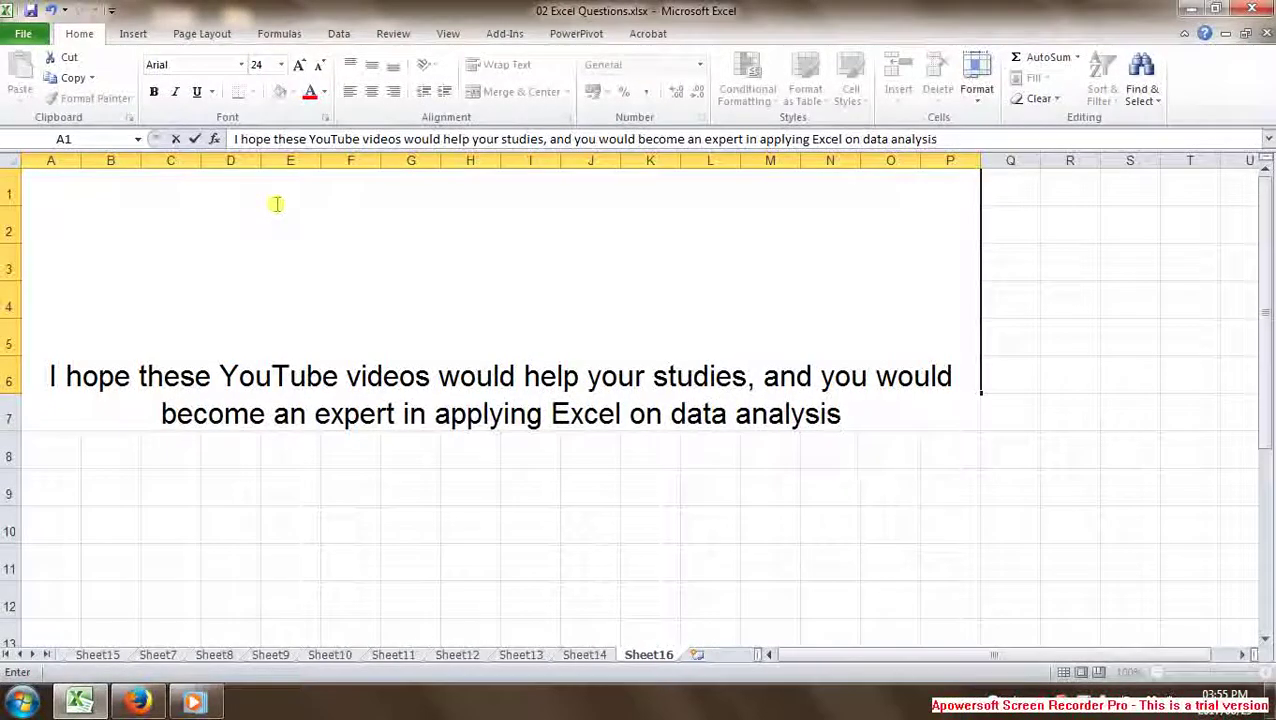
{"action": "type", "text": ". Good luc"}
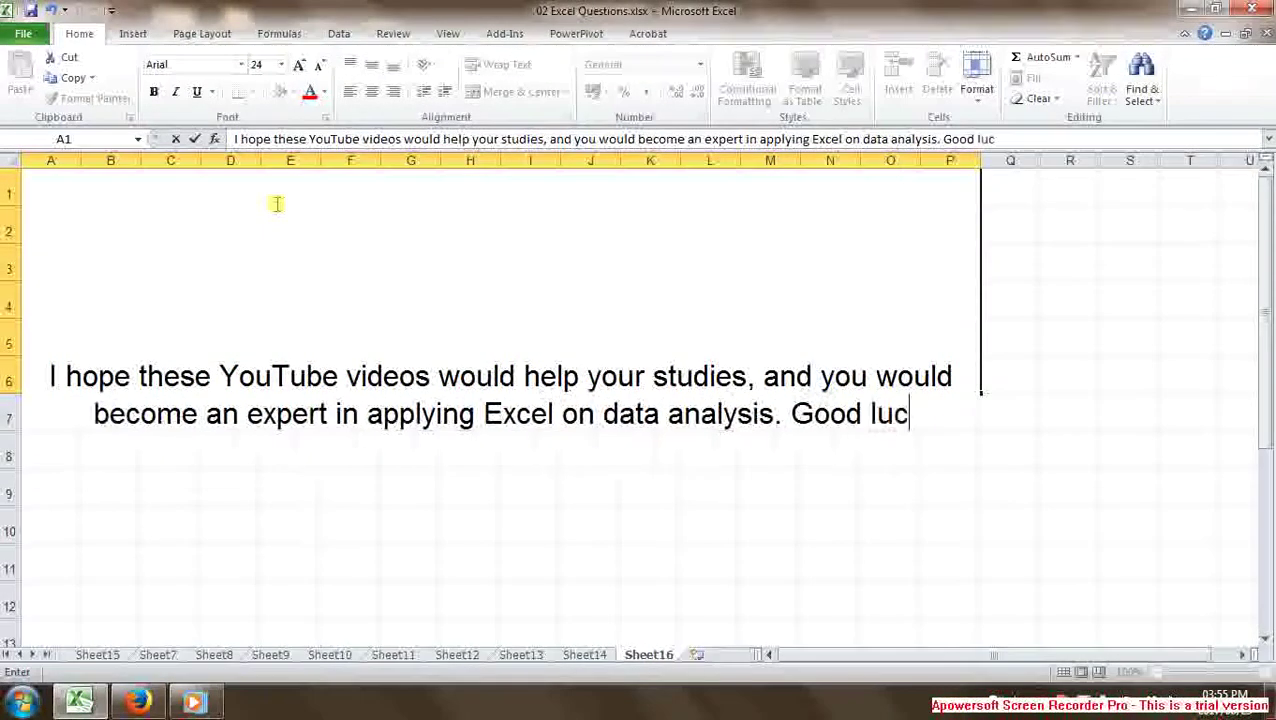
{"action": "type", "text": "k!!"}
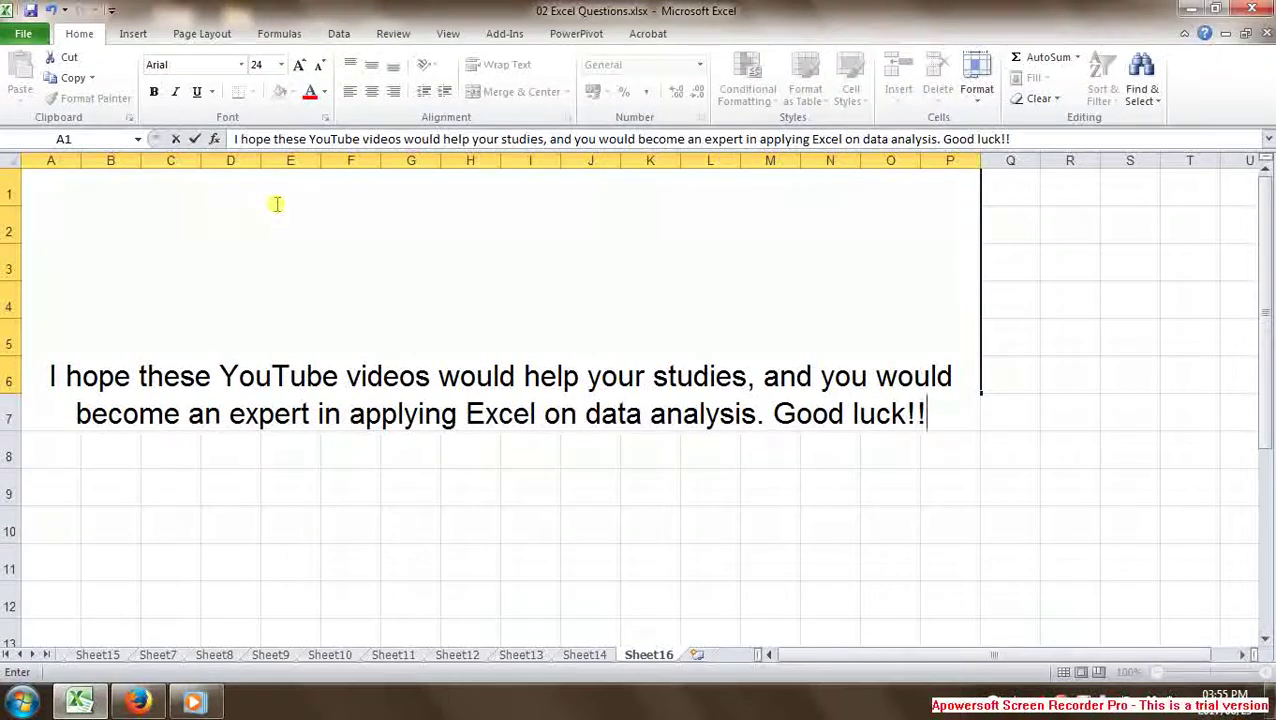
Step: Colour the entire farewell message text purple
{"action": "left_click_drag", "start_coordinate": [50, 376], "coordinate": [1060, 420]}
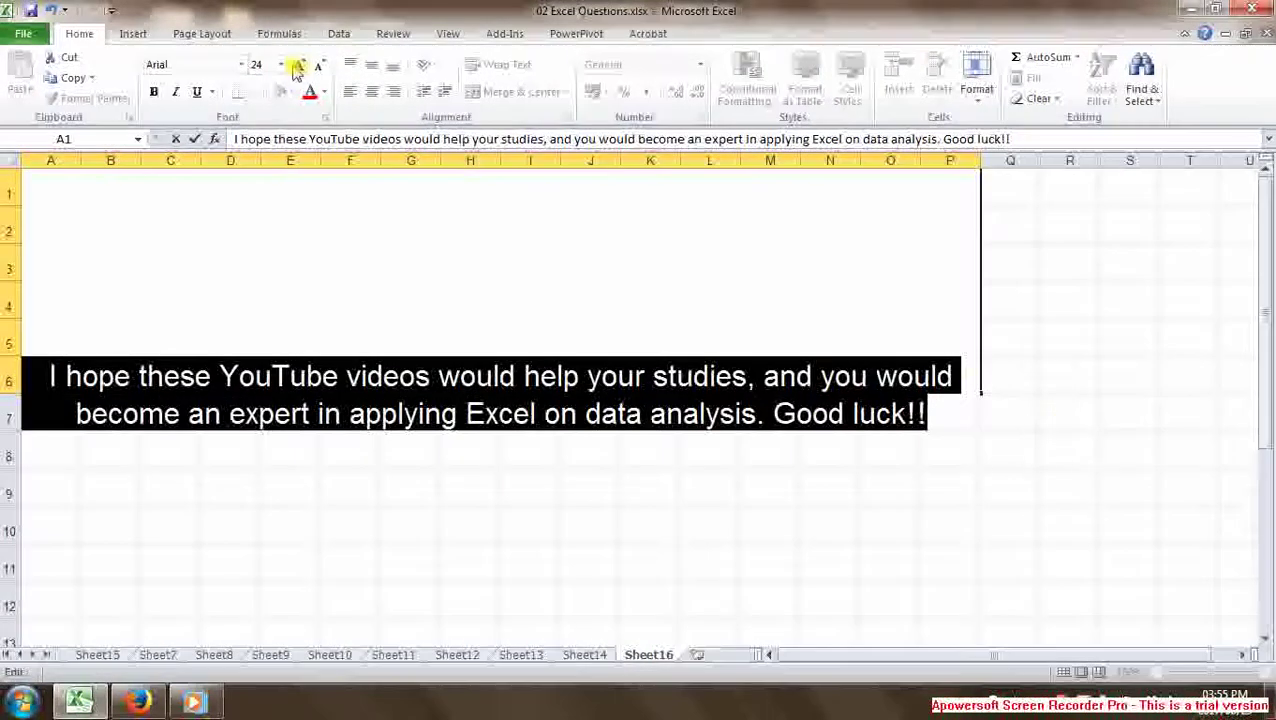
{"action": "left_click", "coordinate": [324, 91]}
{"action": "left_click", "coordinate": [452, 250]}
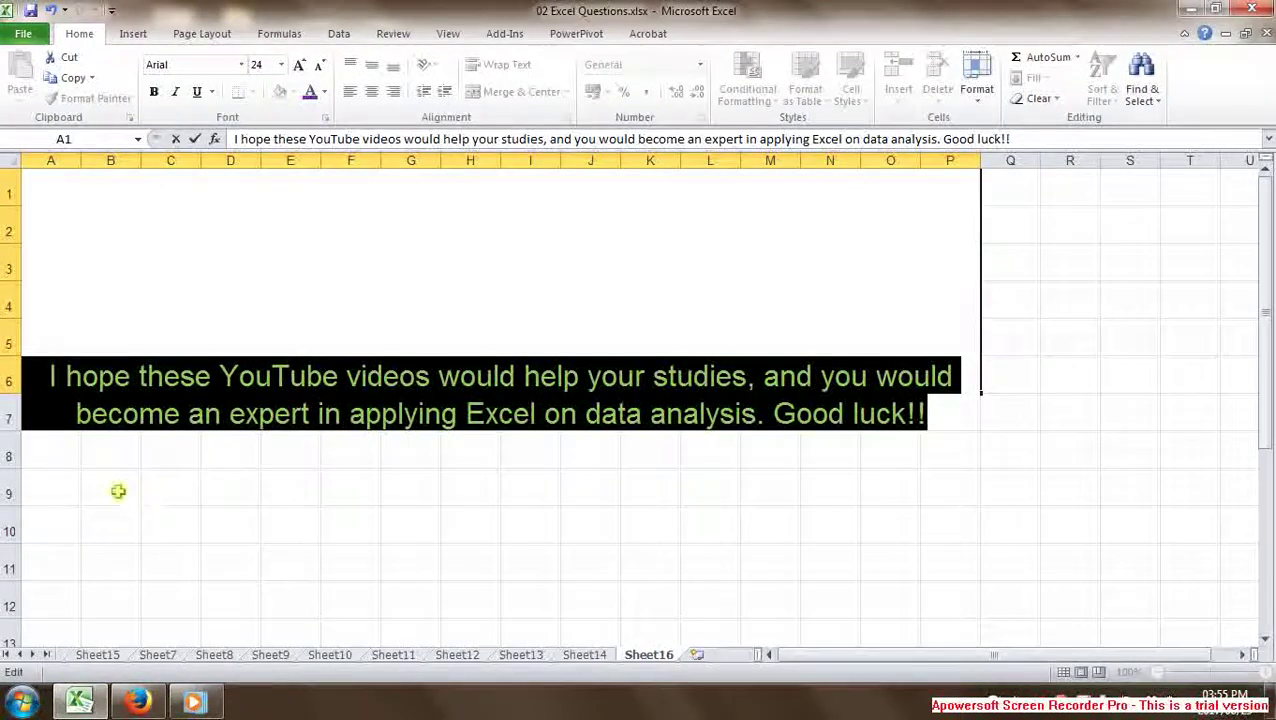
{"action": "left_click", "coordinate": [69, 491]}
Step: Set the merged message cell to vertical centre alignment with wrap text on
{"action": "right_click", "coordinate": [240, 335]}
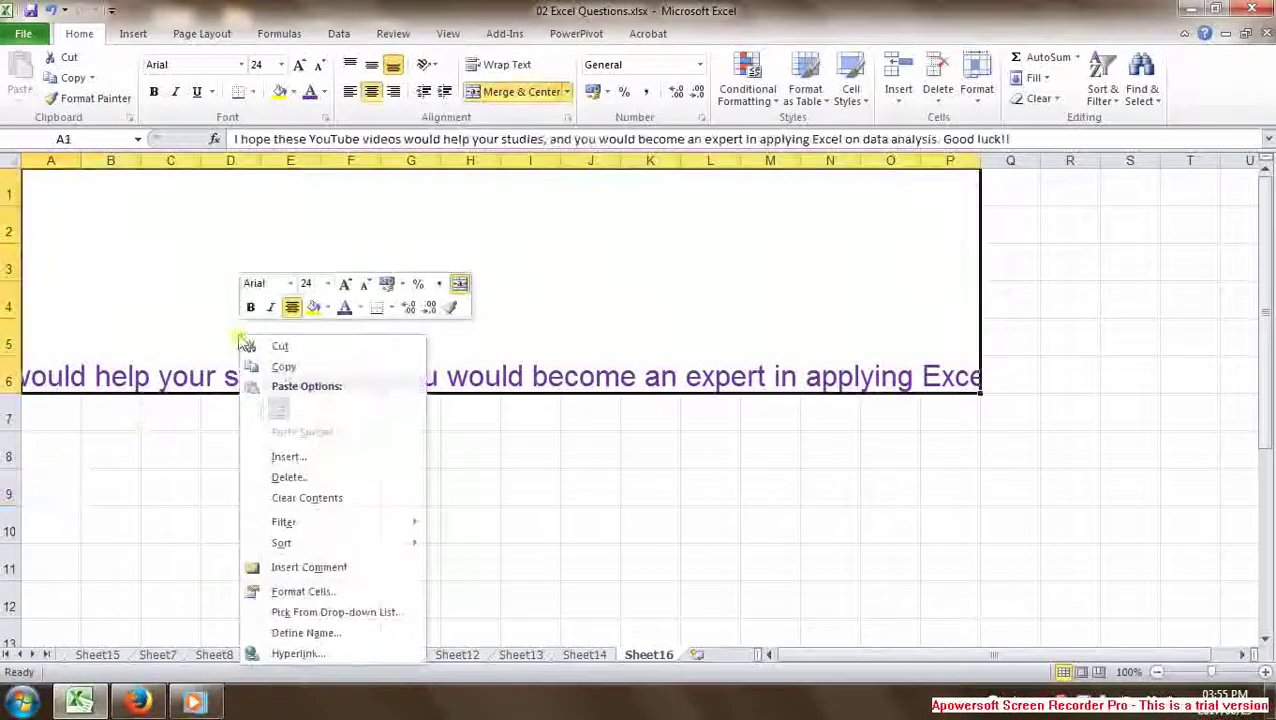
{"action": "left_click", "coordinate": [300, 591]}
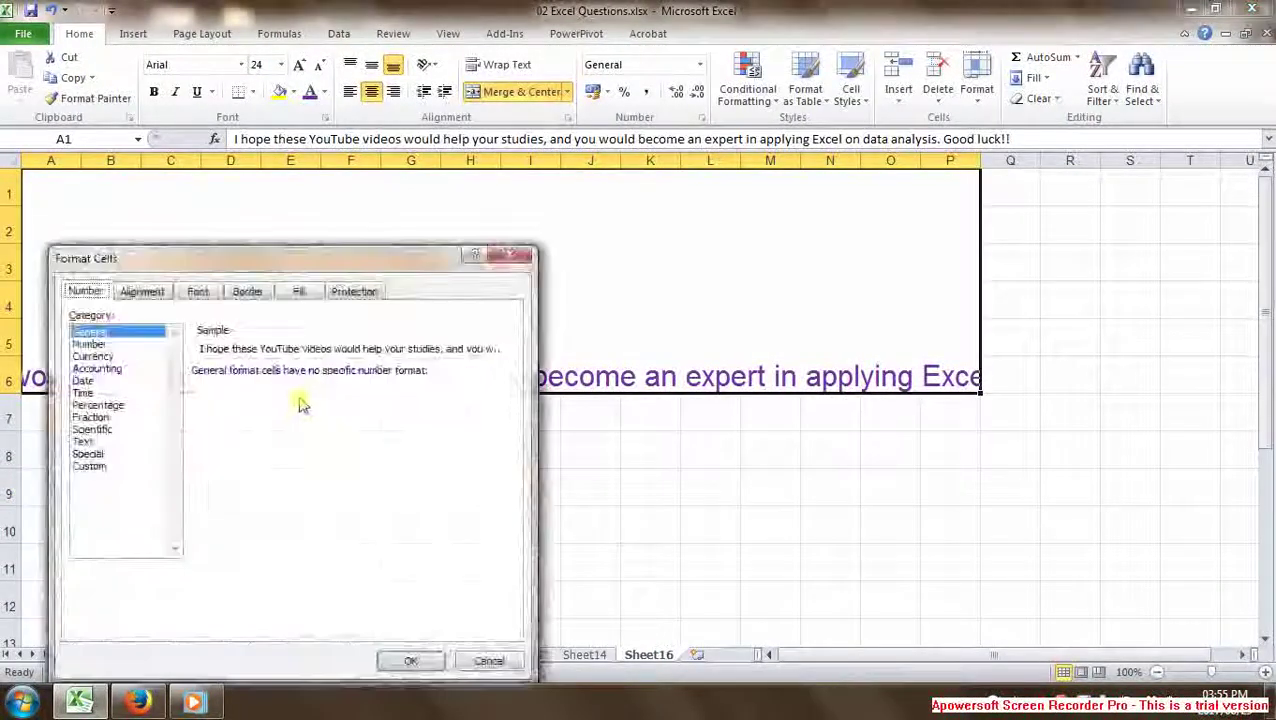
{"action": "left_click", "coordinate": [142, 291]}
{"action": "left_click", "coordinate": [140, 388]}
{"action": "left_click", "coordinate": [128, 416]}
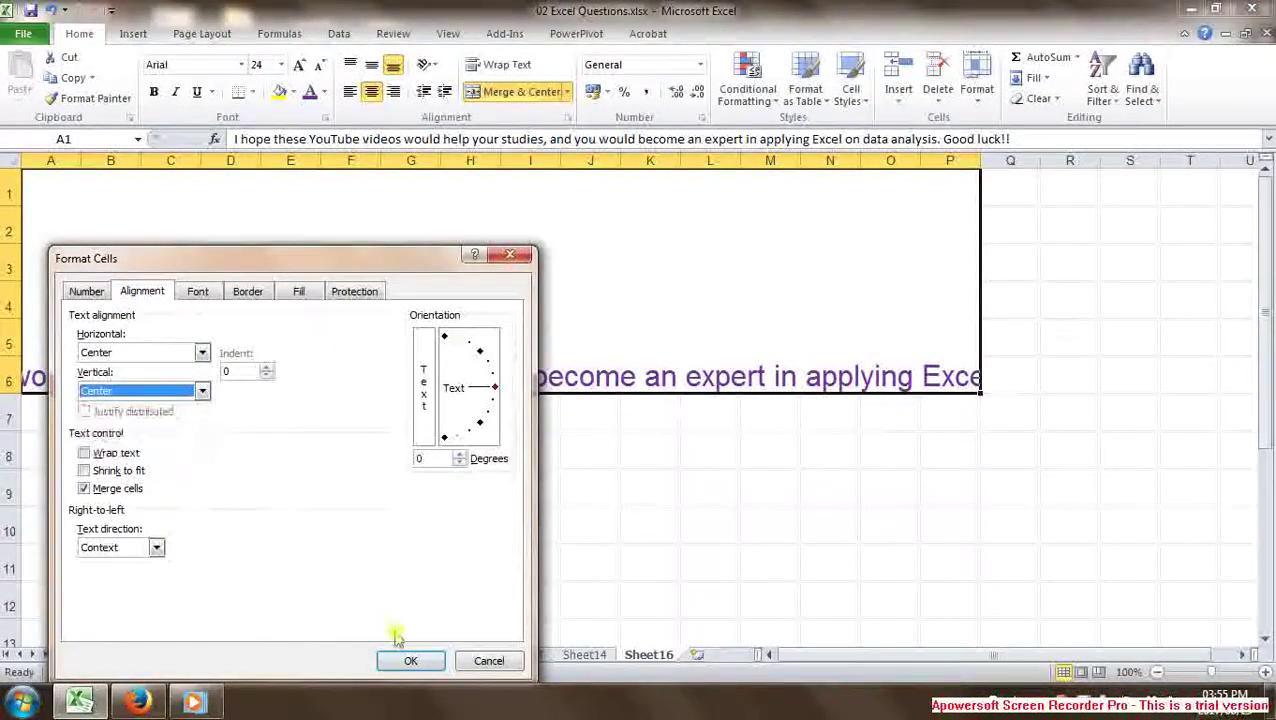
{"action": "left_click", "coordinate": [112, 452]}
{"action": "left_click", "coordinate": [410, 660]}
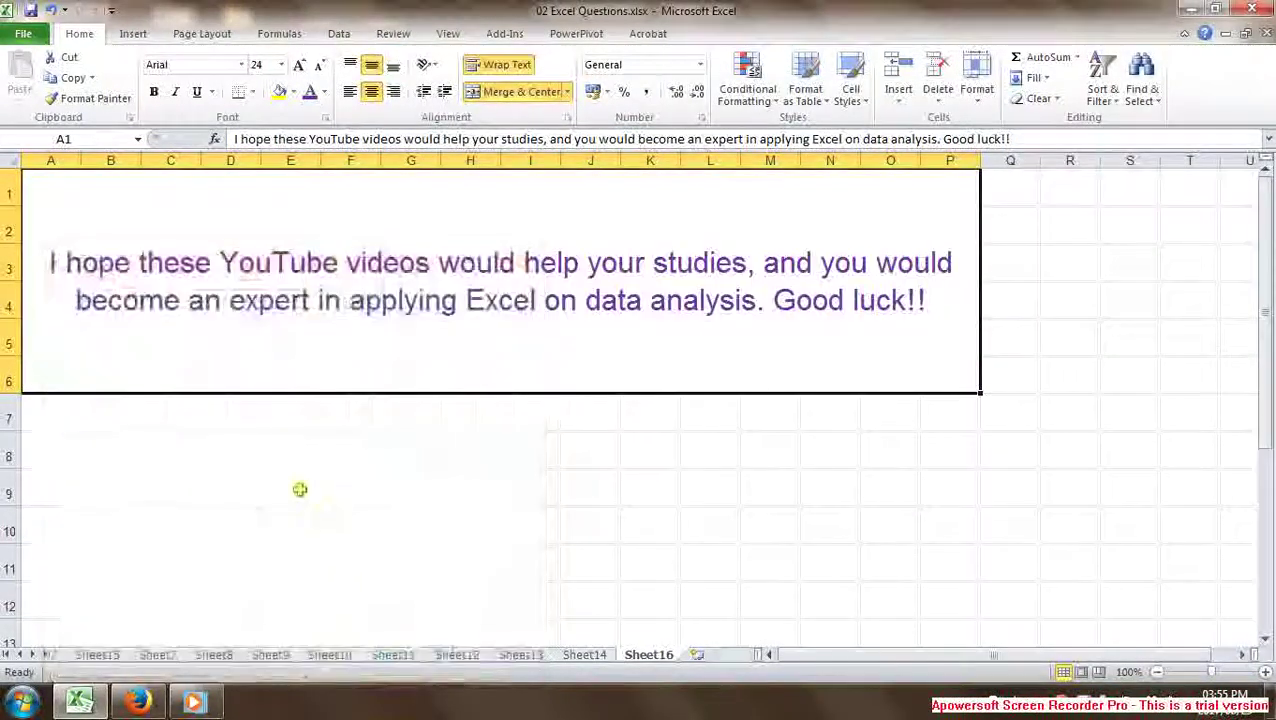
Step: Merge-and-centre A8:P8 and enter 'GOODBYE... GOOD LUCK TO YOUR TEST AND EXAM...'
{"action": "left_click_drag", "start_coordinate": [50, 452], "coordinate": [950, 457]}
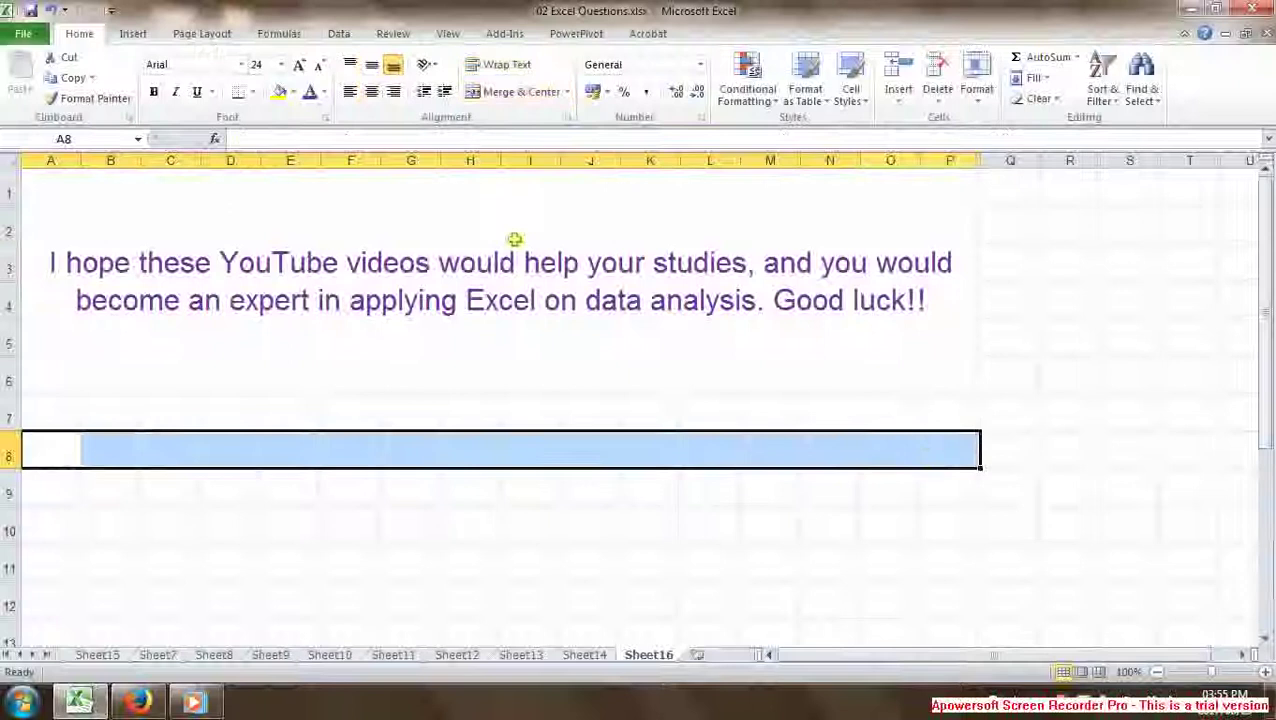
{"action": "left_click", "coordinate": [505, 91]}
{"action": "type", "text": "GOOD"}
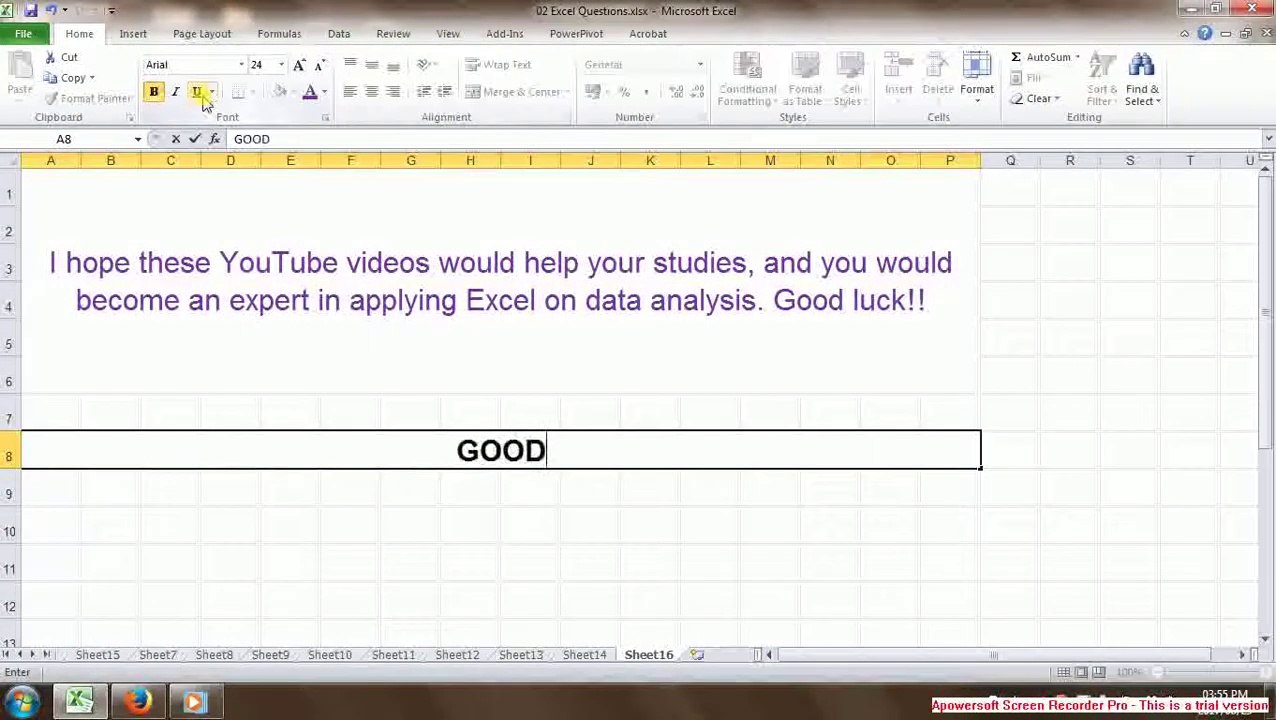
{"action": "type", "text": "BTY"}
{"action": "key", "text": "BackSpace"}
{"action": "key", "text": "BackSpace"}
{"action": "type", "text": "YE..."}
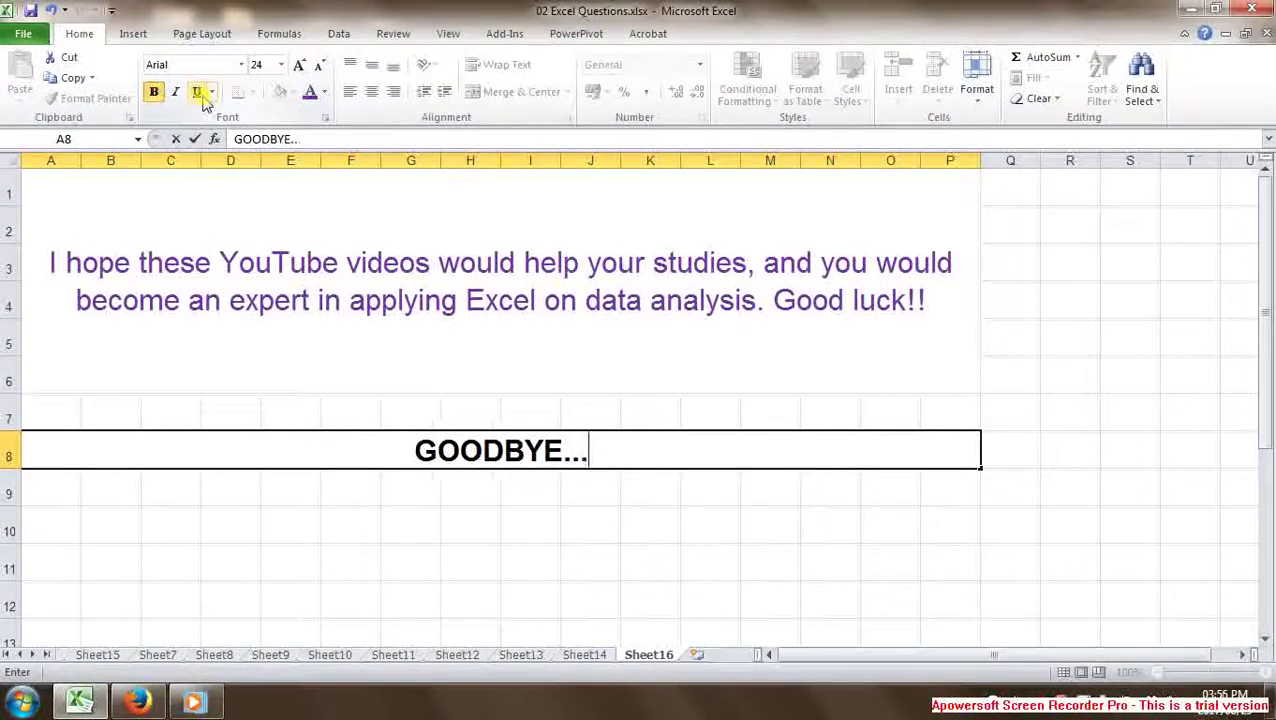
{"action": "type", "text": " GOOD LUCK"}
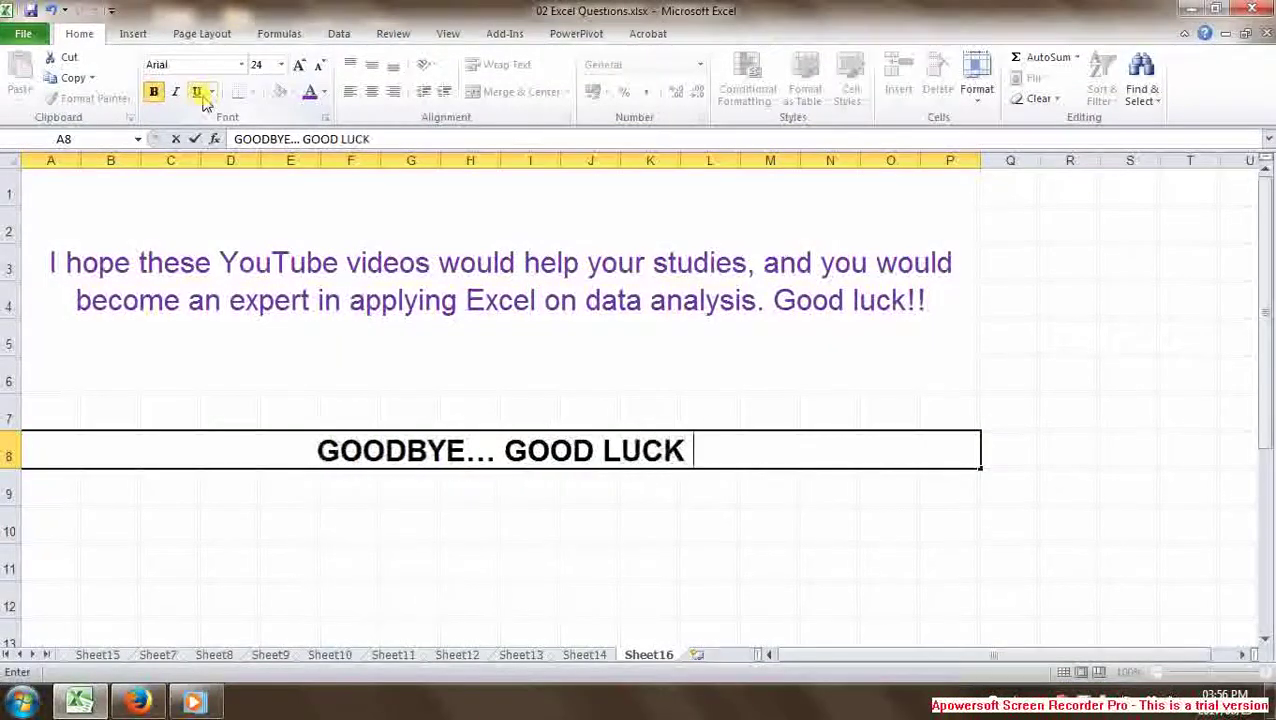
{"action": "type", "text": " TO YOUR TEST AND E"}
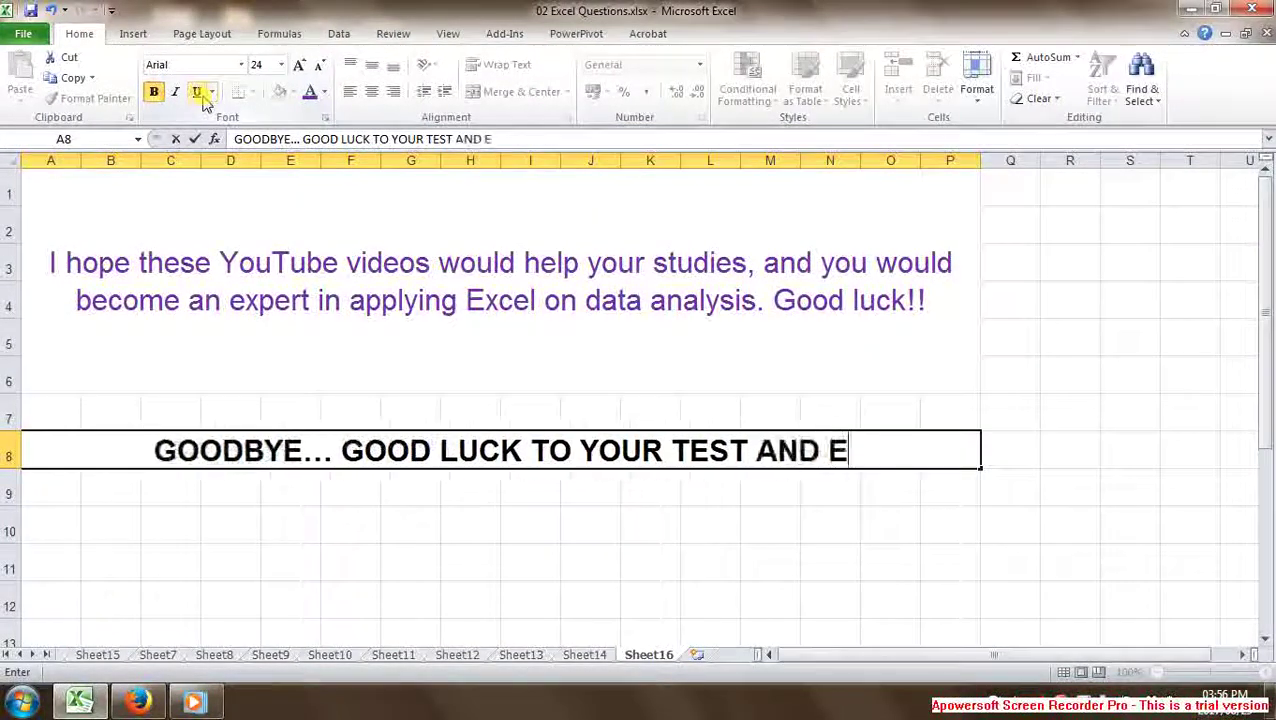
{"action": "type", "text": "XAM..."}
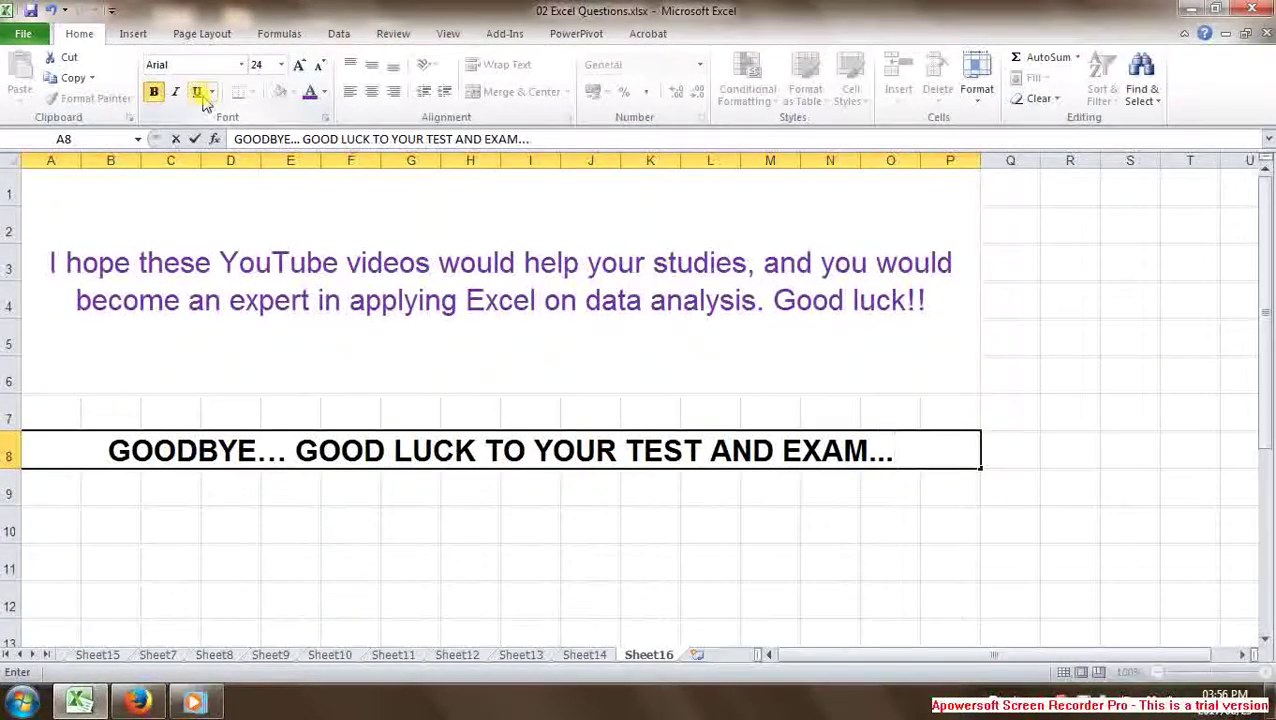
{"action": "key", "text": "Return"}
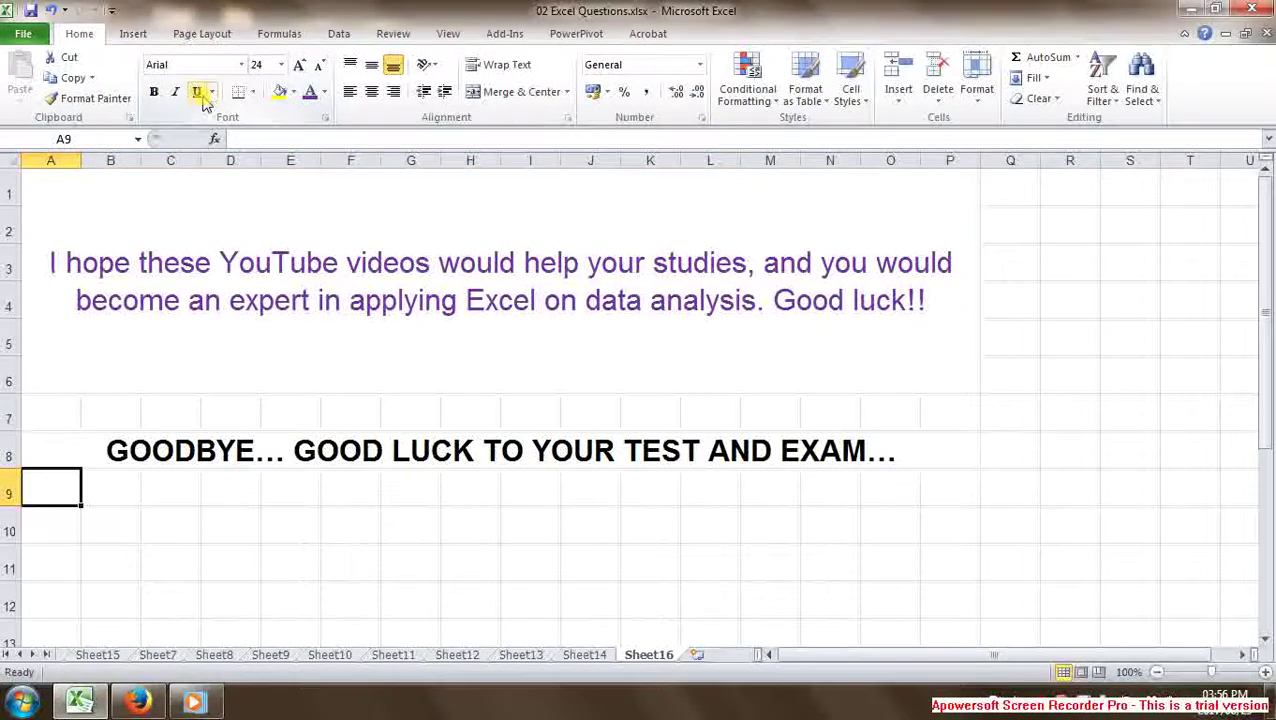